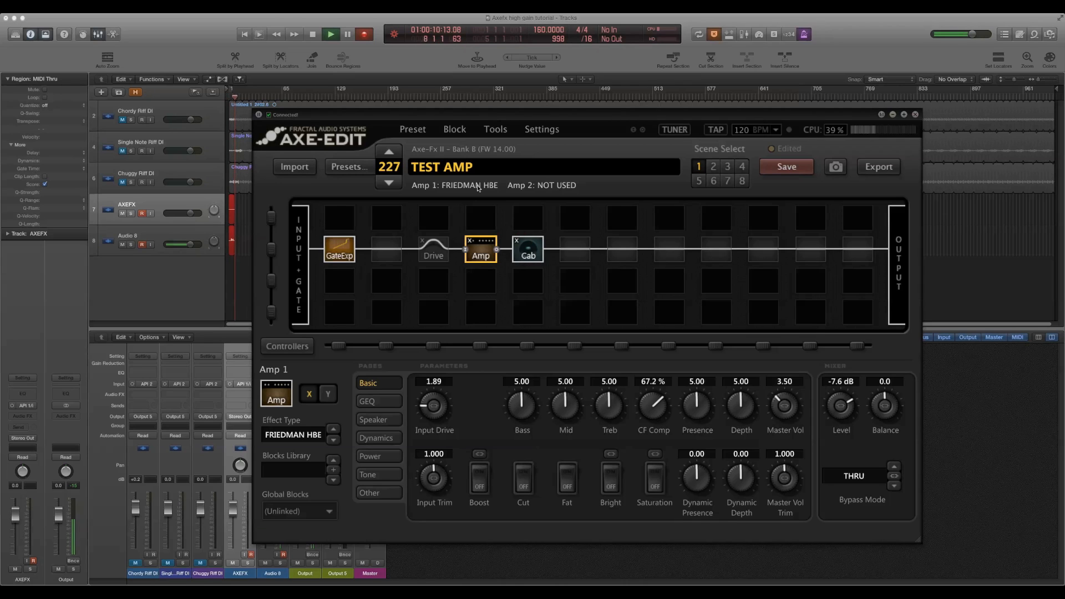
left_click_drag(357, 116, 479, 112)
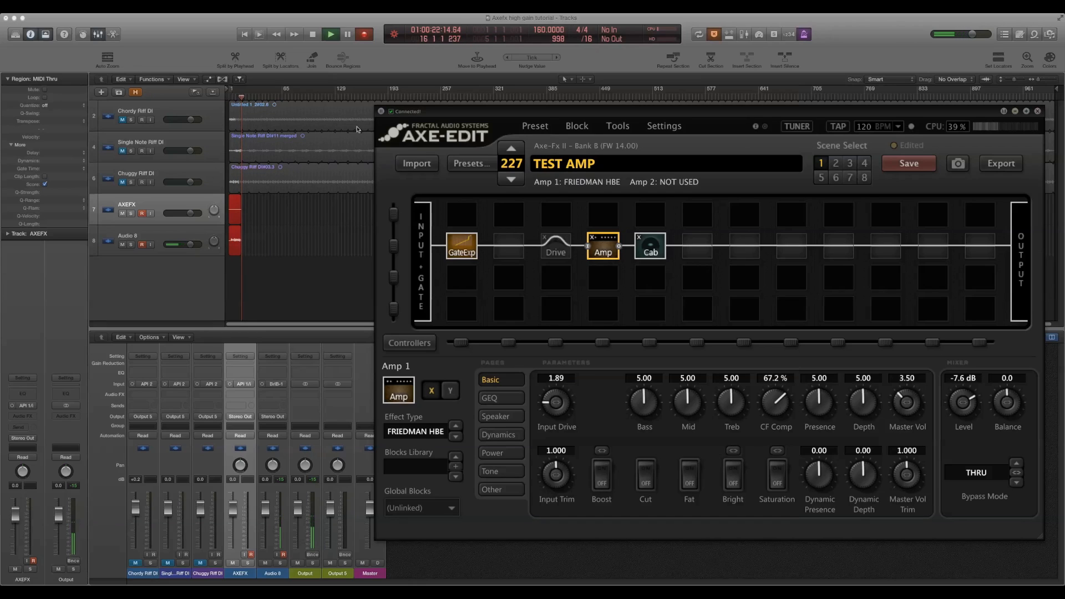
left_click_drag(447, 118, 325, 120)
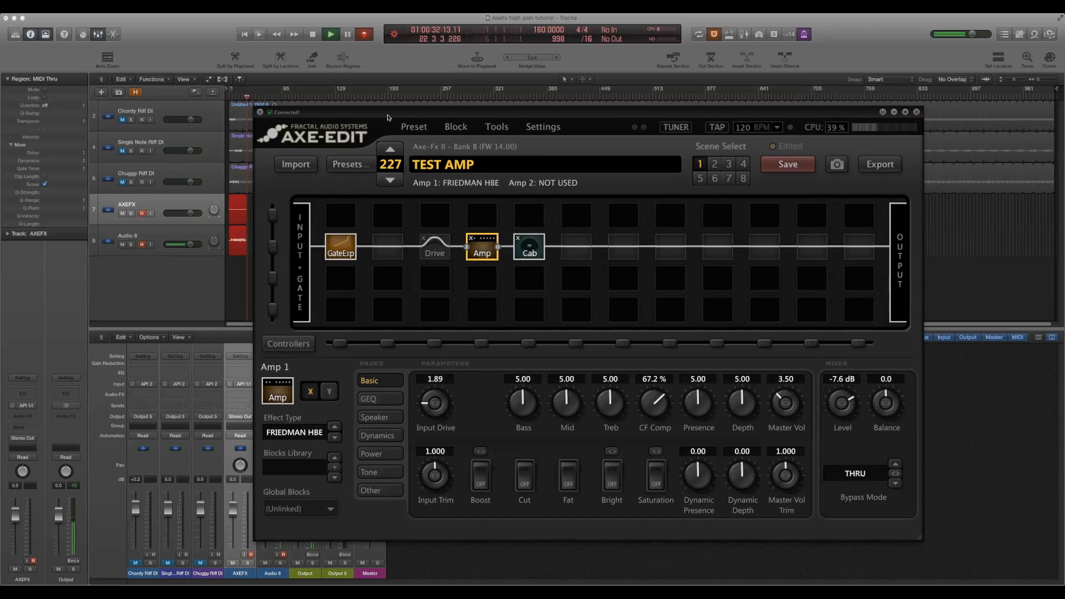
left_click_drag(388, 121, 411, 122)
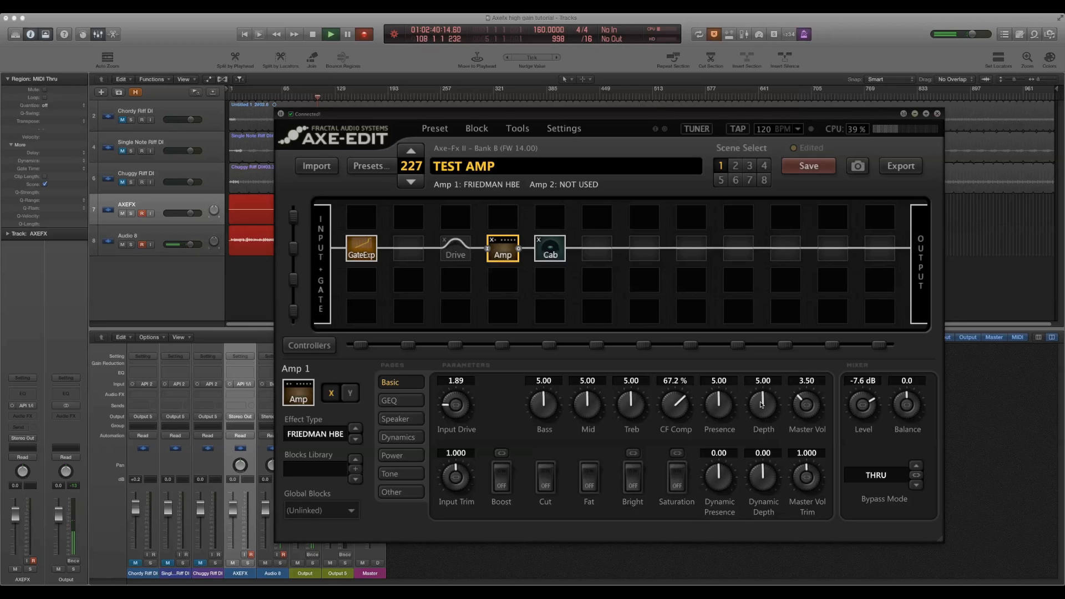
- Look over Amp 1's GEQ settings, and try different Speaker Drive and XFormer Low Freq amounts in its Speaker settings
left_click(392, 400)
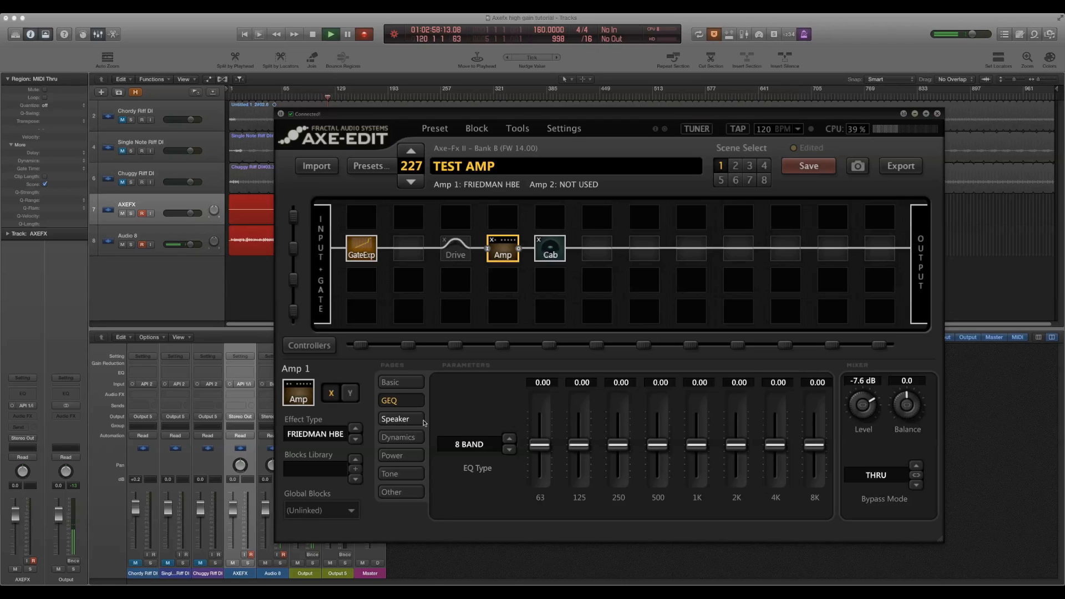
left_click(402, 419)
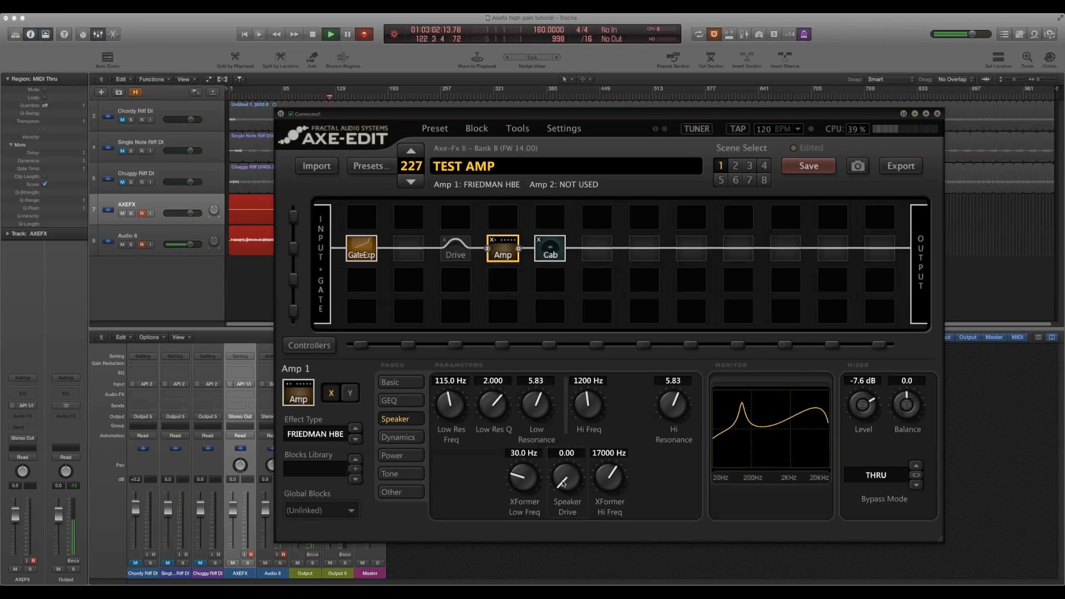
mouse_move(564, 483)
left_mouse_down()
mouse_move(552, 383)
mouse_move(563, 488)
left_mouse_up()
left_click_drag(562, 484, 553, 406)
left_click_drag(559, 470, 548, 502)
left_click_drag(522, 478, 522, 456)
- Open Amp 1's Dynamics settings and try slightly different XFormer Match amounts
left_click(398, 437)
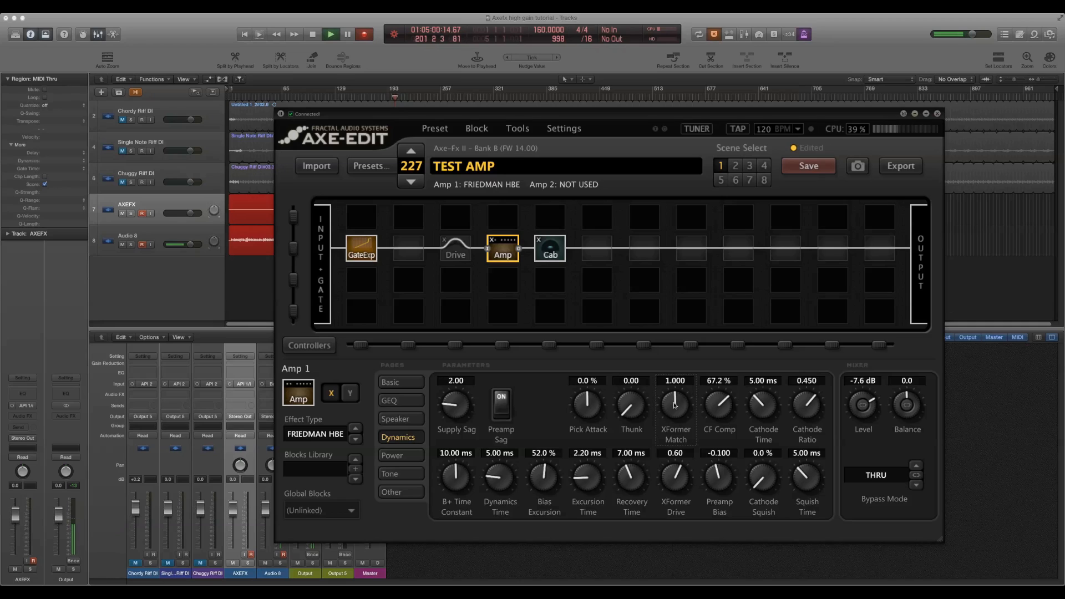
left_click_drag(675, 405, 672, 405)
scroll(676, 405, "up", 5)
scroll(675, 404, "down", 3)
- In Amp 1's Power settings, set Damping to 5.98 and view the available power tube types
left_click(409, 456)
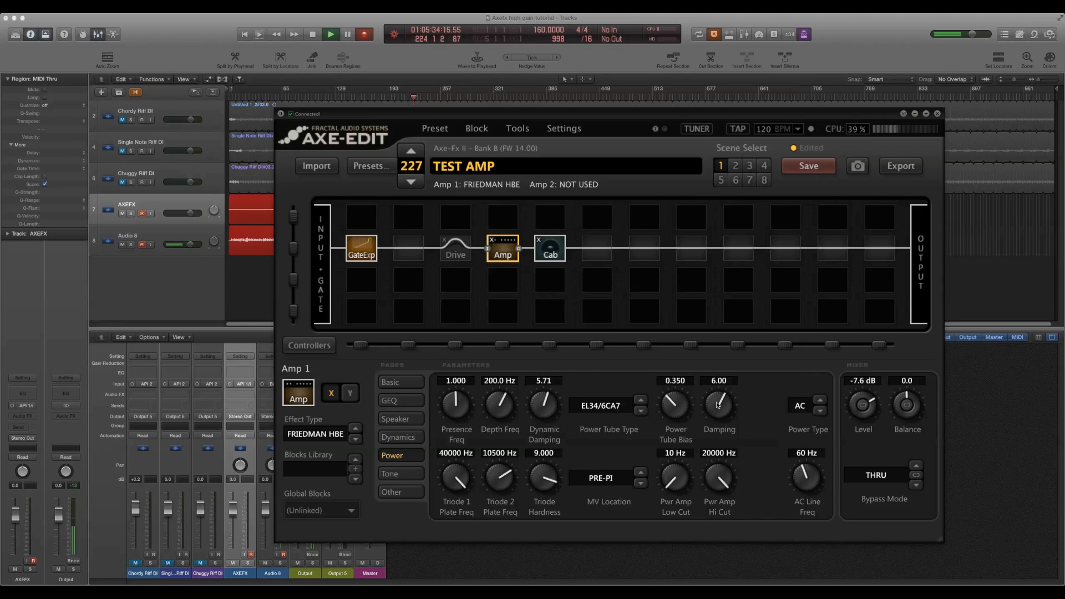
scroll(718, 408, "down", 1)
left_click(610, 408)
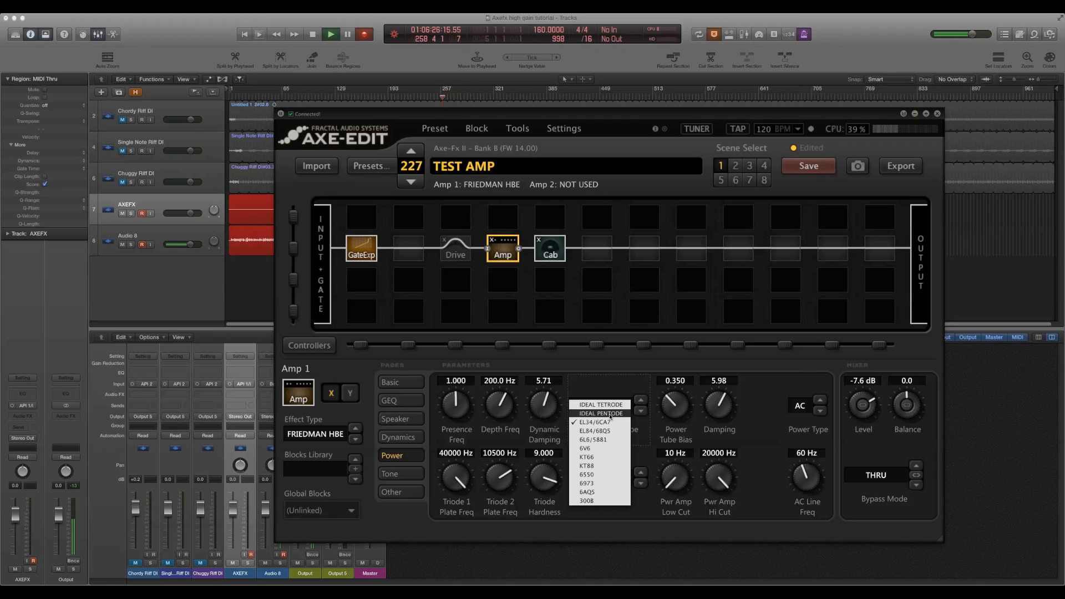
left_click(599, 383)
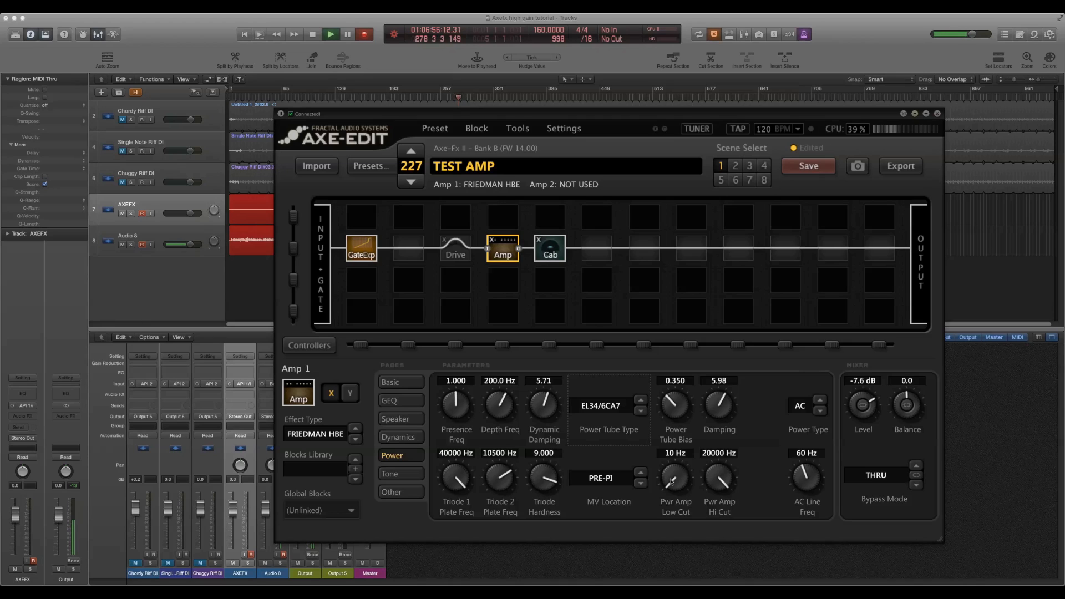
- Try the Low Cut controls of Amp 1's power amp and of the Cab 1 block
left_click_drag(671, 482, 693, 468)
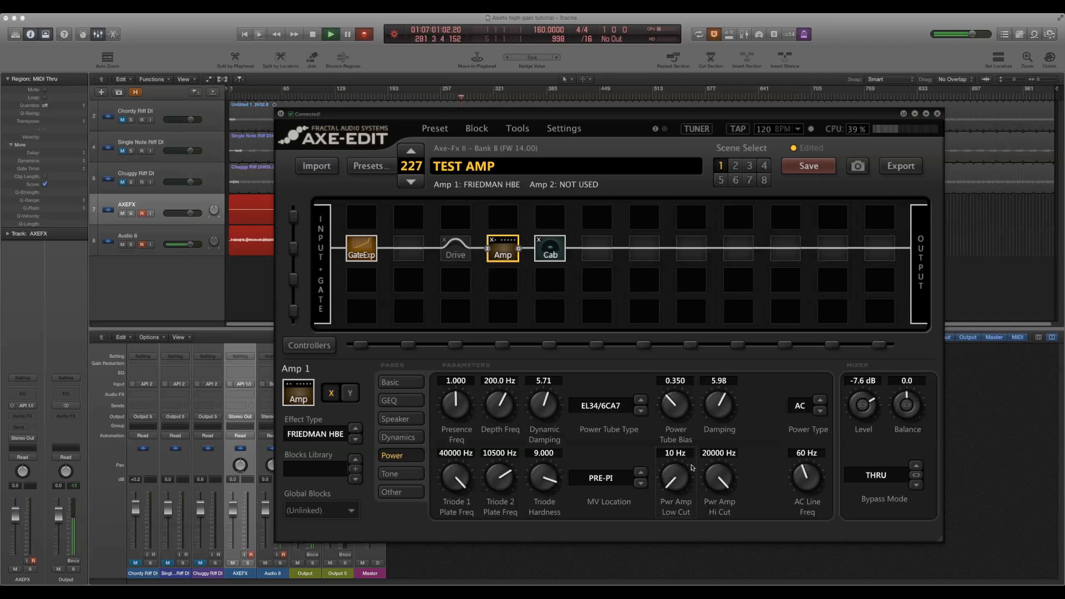
left_click(549, 252)
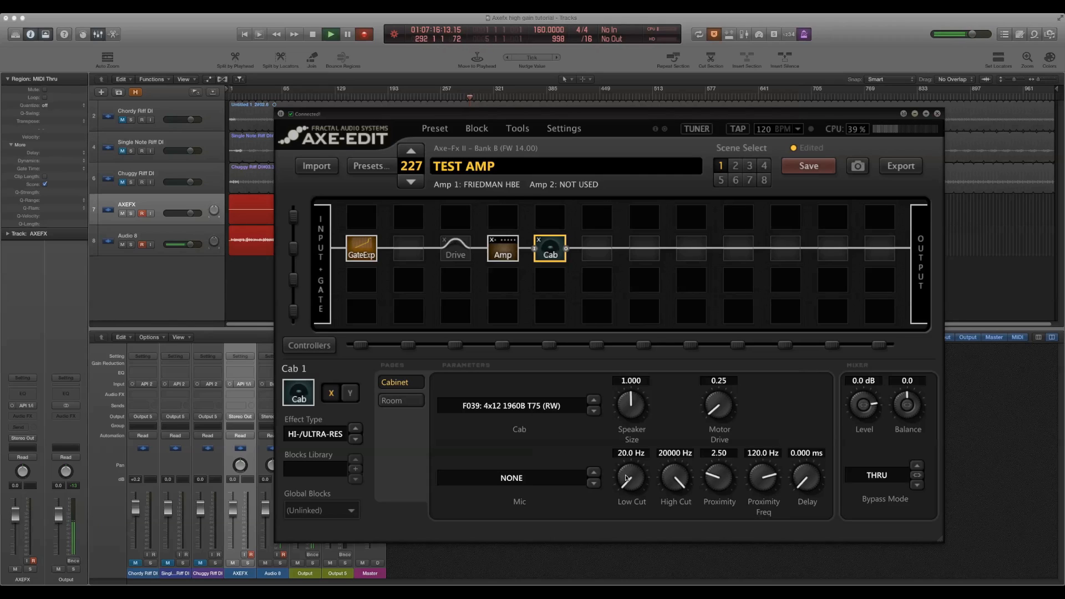
left_click_drag(625, 477, 626, 472)
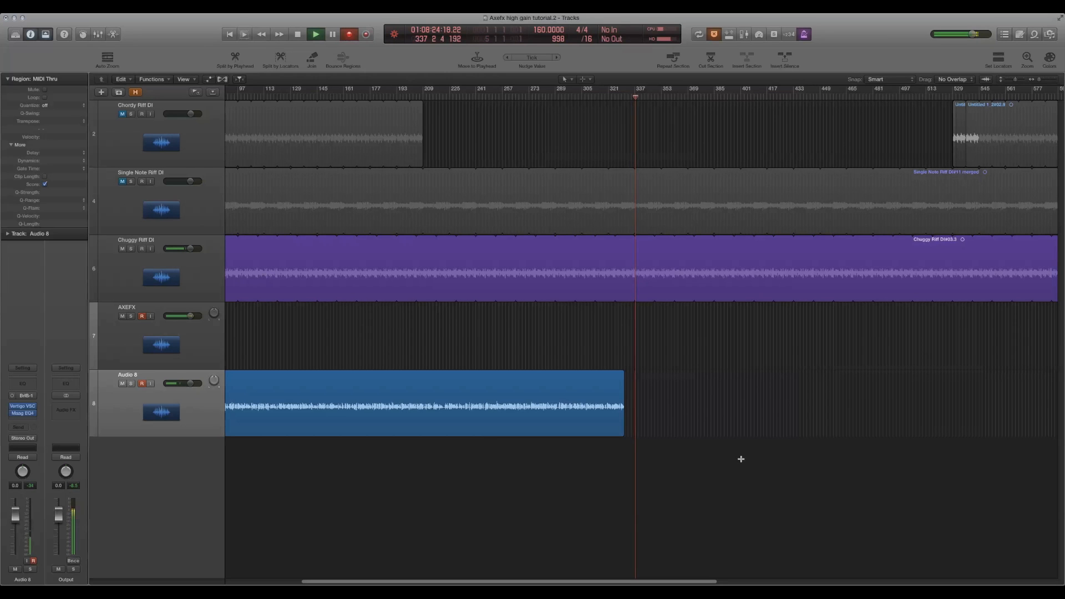
- Switch from Logic's tracks to Axe-Edit with the TEST AMP preset and reposition its window
key("super+Tab")
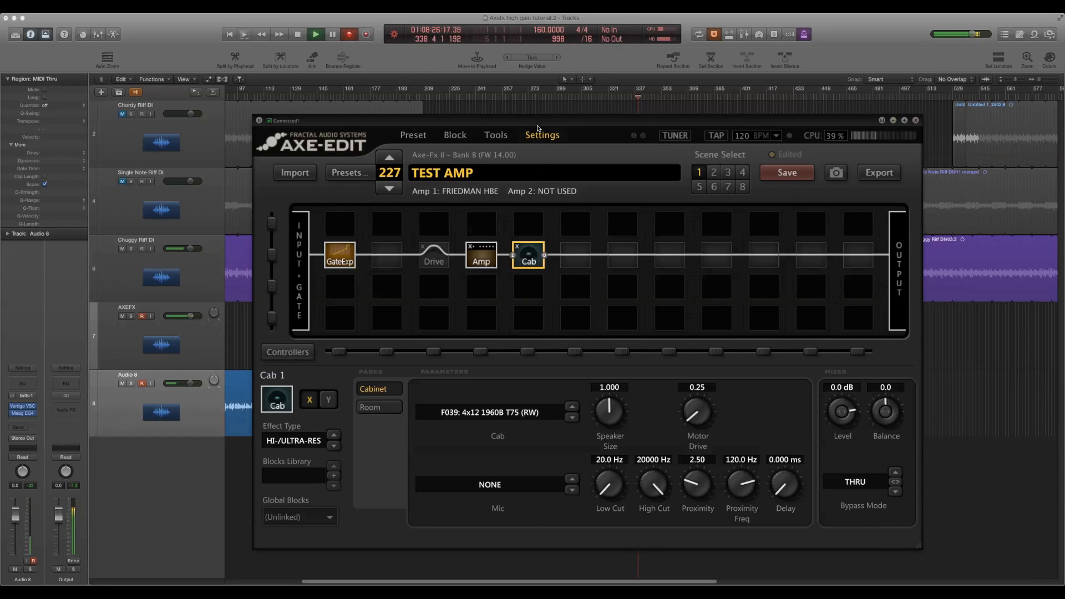
left_click_drag(552, 122, 566, 122)
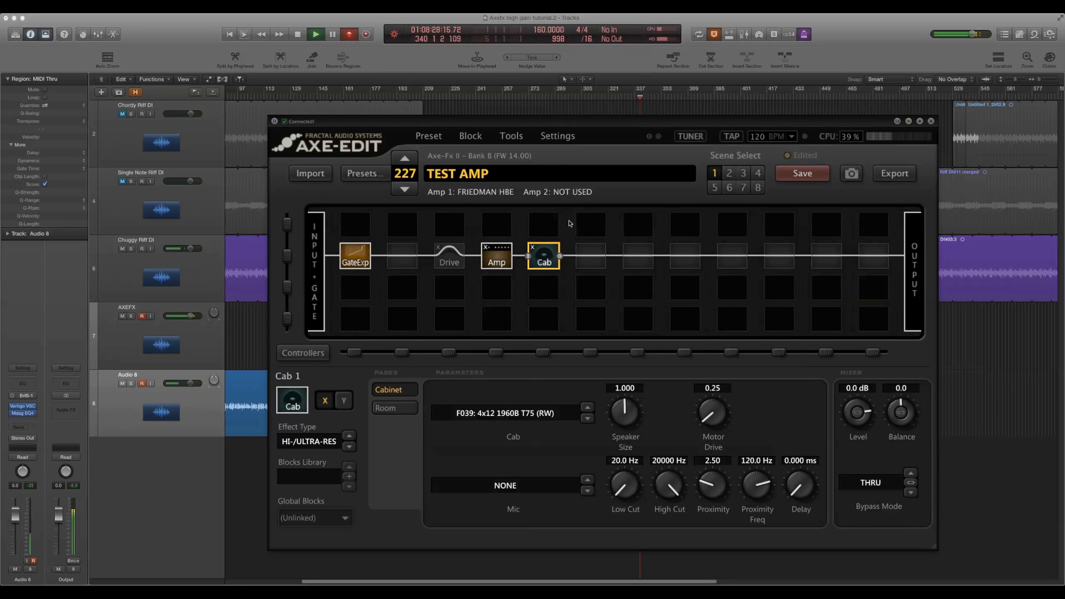
- Audition the 4x12 GERMAN BOUTIQUE, 4x12 GERMAN V30 (RW) and 4x12 CALI cabs in the Cab 1 block
left_click(534, 417)
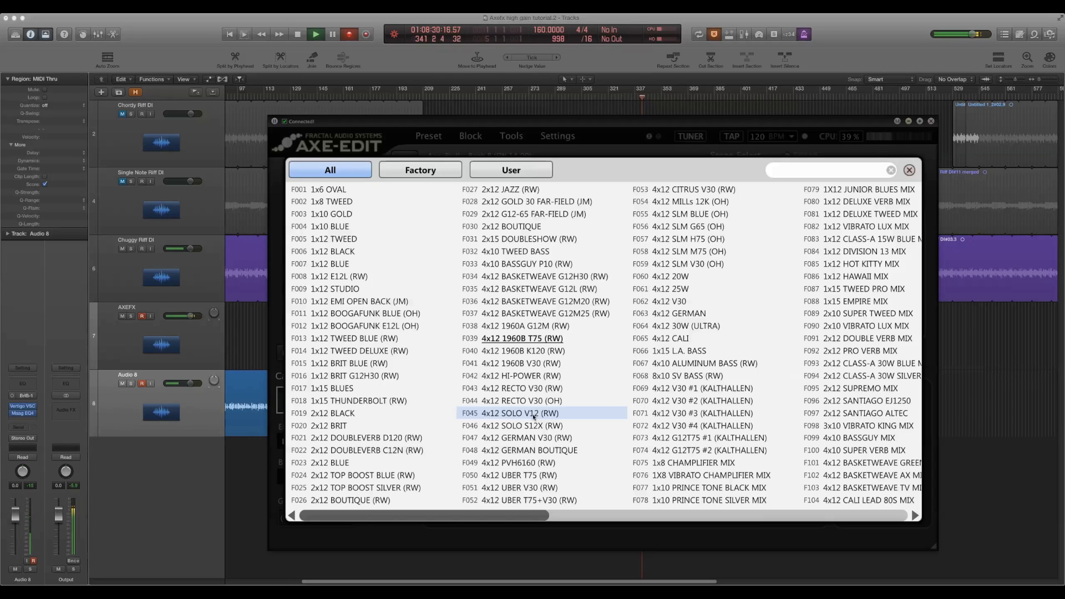
left_click(533, 450)
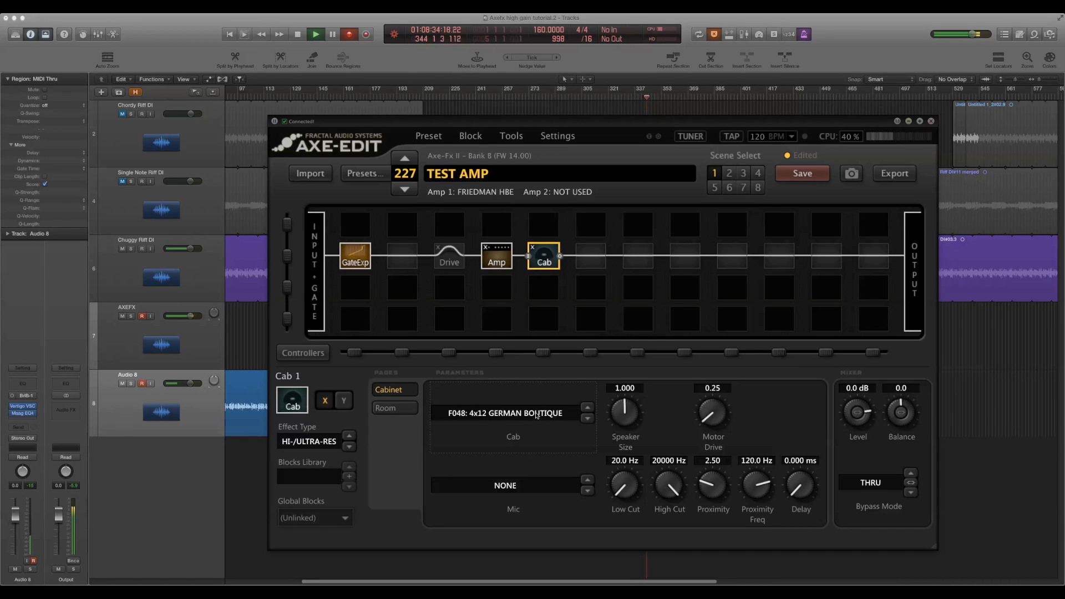
left_click(537, 416)
left_click(539, 441)
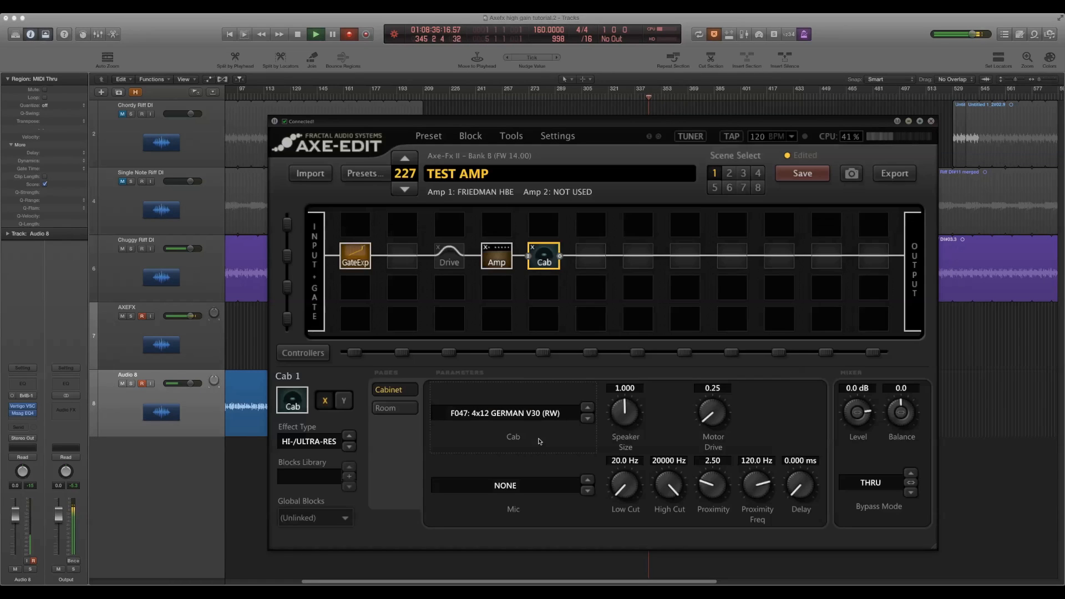
left_click(533, 417)
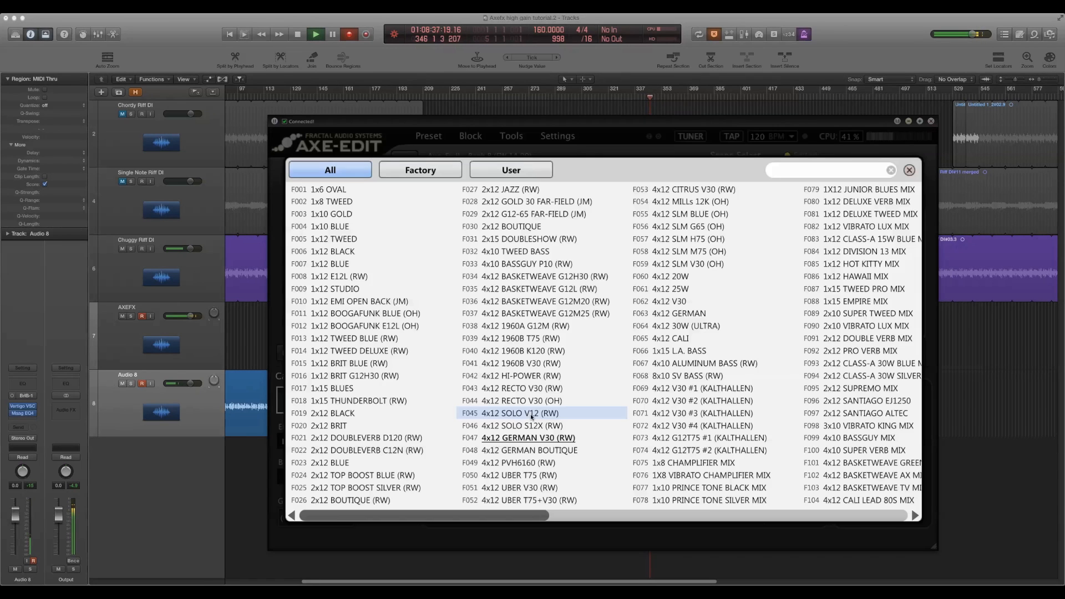
left_click(679, 338)
- Audition the 4x12 30W (ULTRA), 4x12 GERMAN and 4x12 V30 cabs in the Cab 1 block
left_click(536, 416)
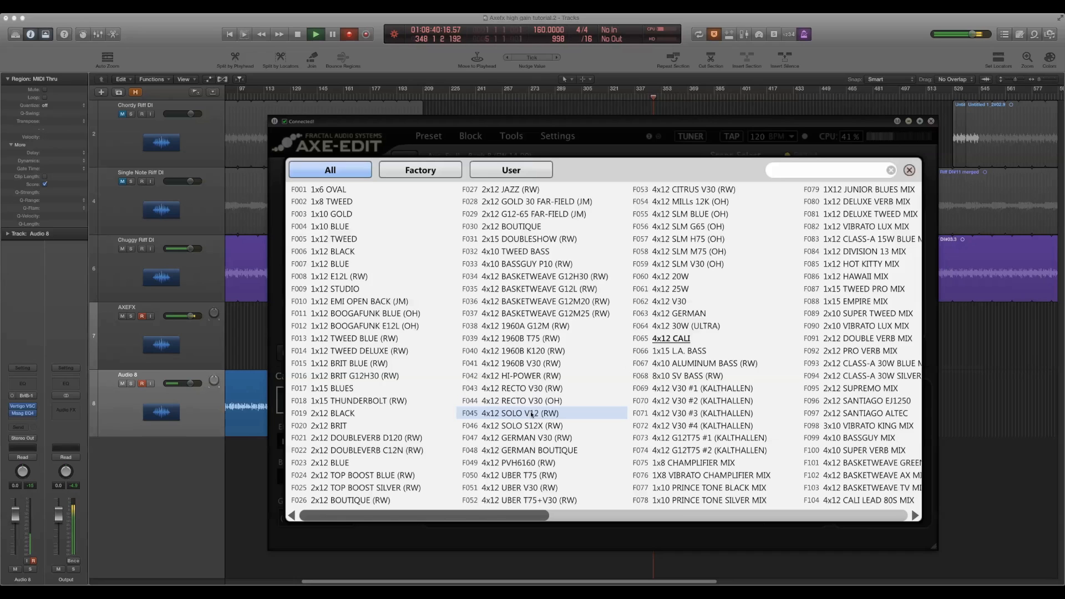
left_click(677, 331)
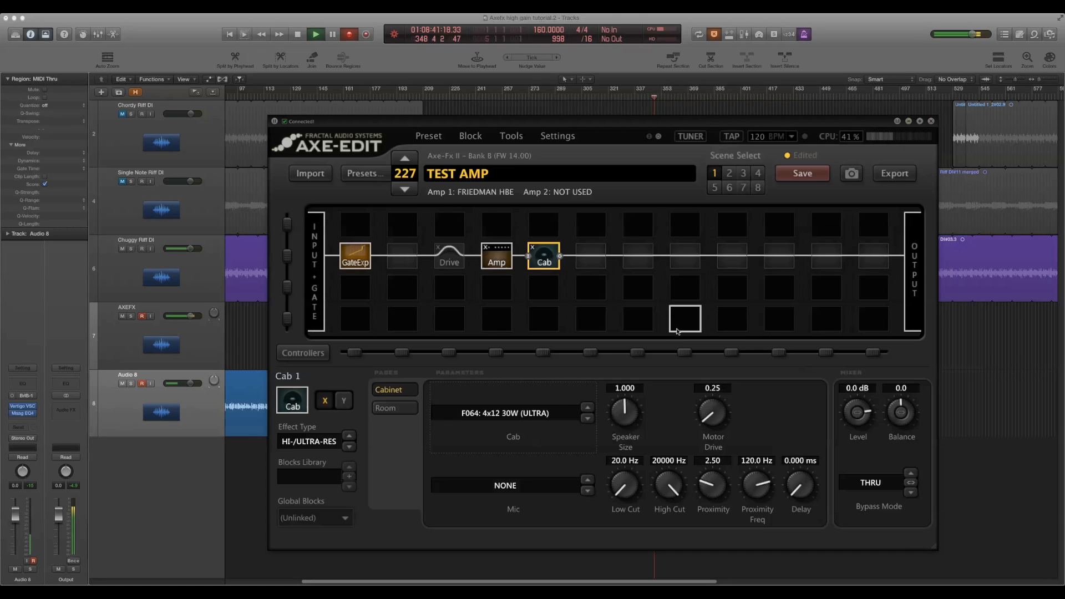
left_click(561, 413)
left_click(678, 314)
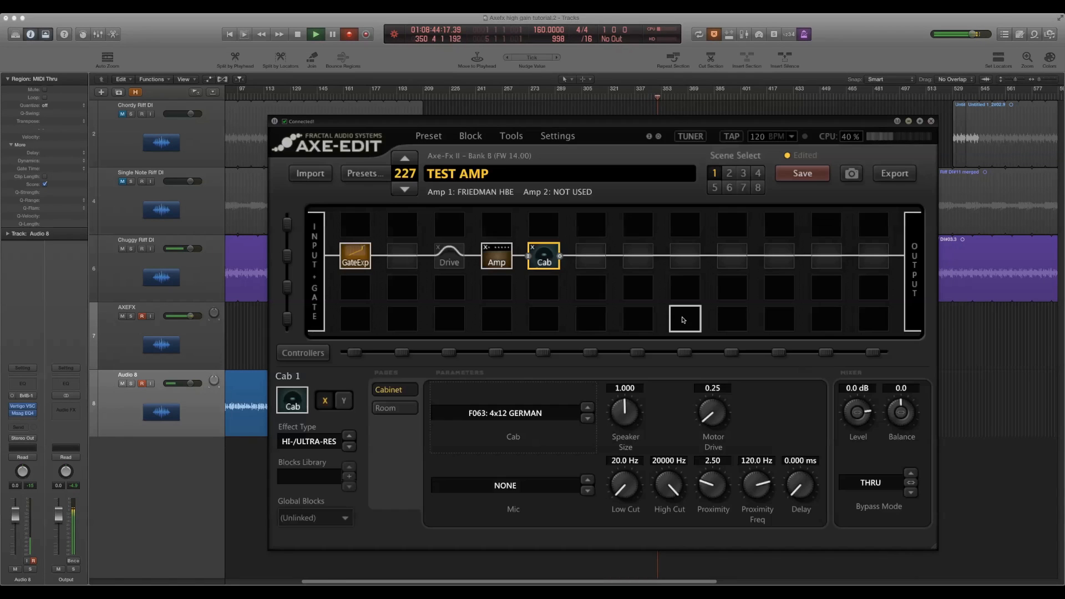
left_click(541, 413)
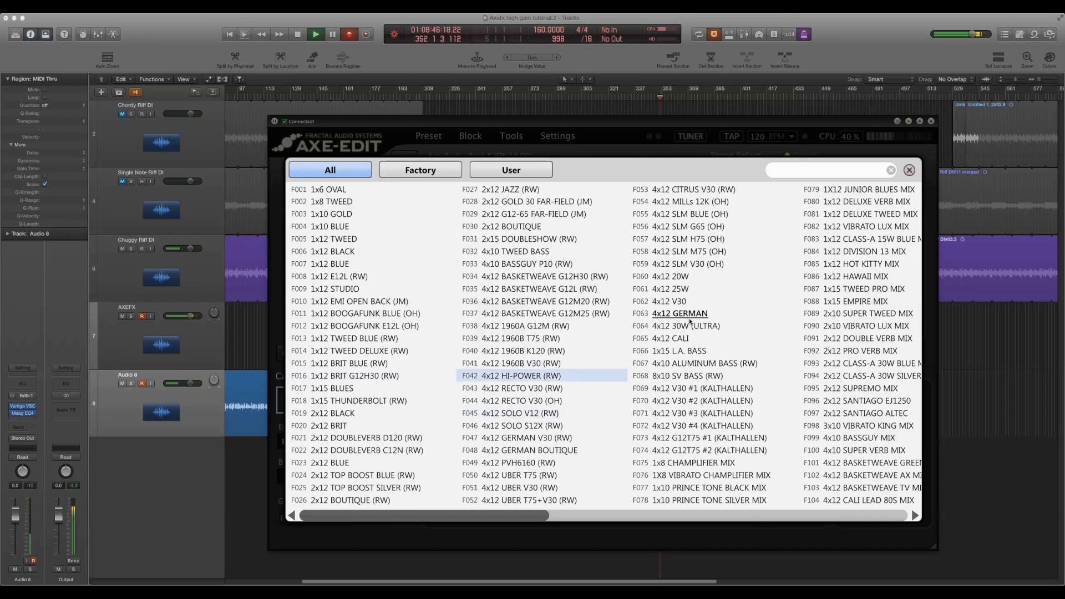
left_click(699, 302)
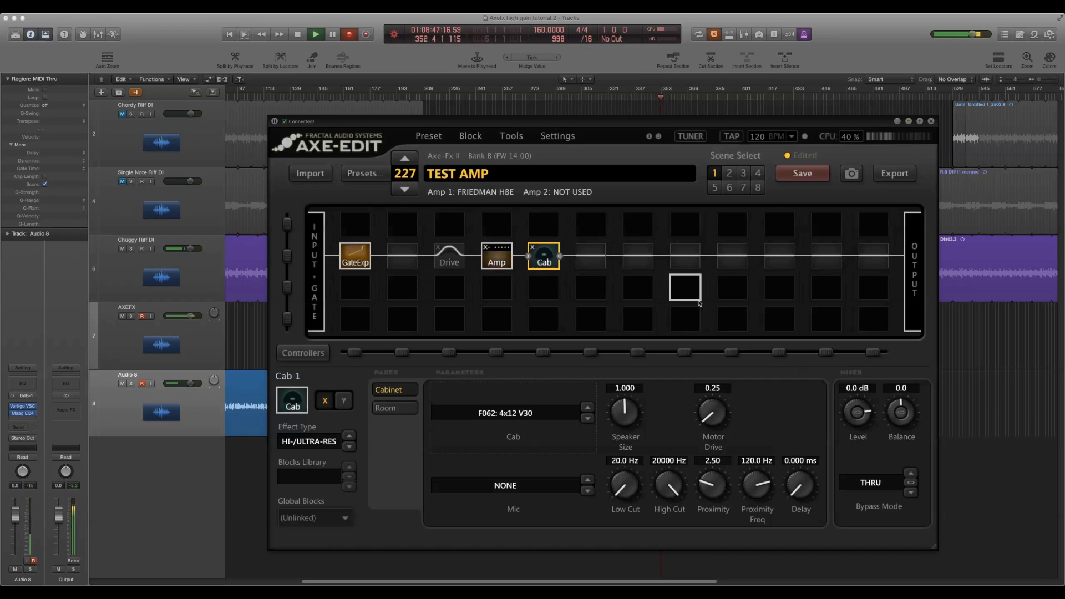
- Load the user cab U008 OH_412_MAR-CB_V30-CH_Studio-Mod into the Cab 1 block
left_click(540, 413)
scroll(611, 519, "right", 2)
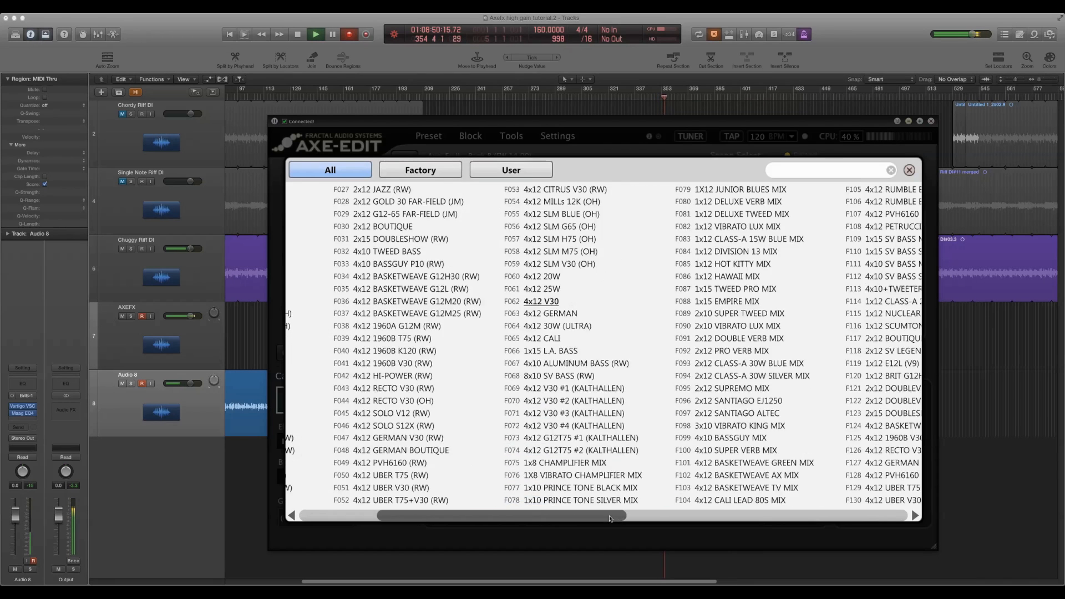
scroll(610, 519, "right", 5)
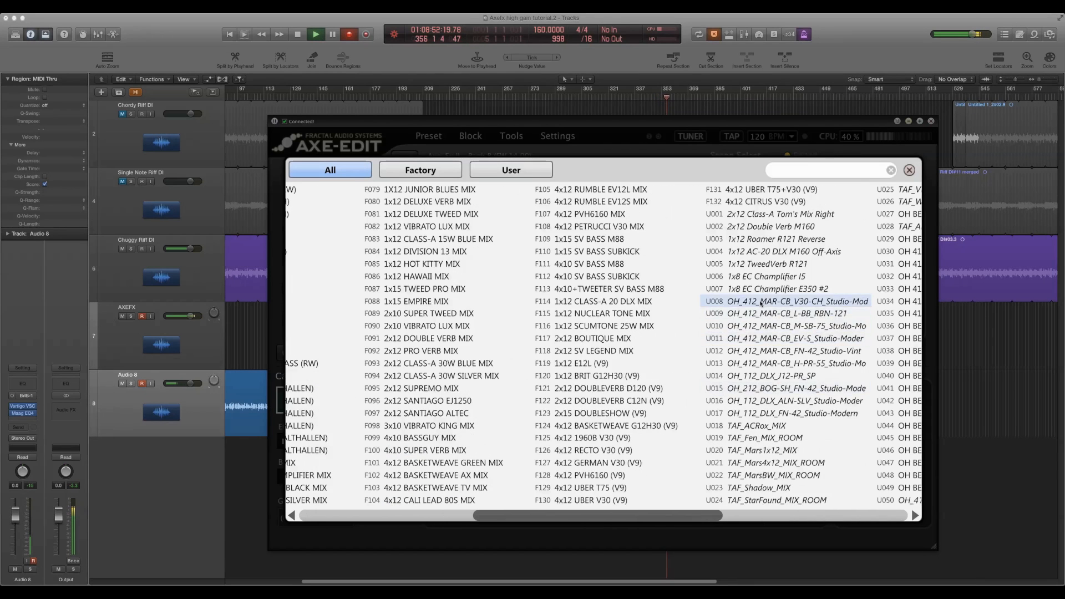
left_click(761, 301)
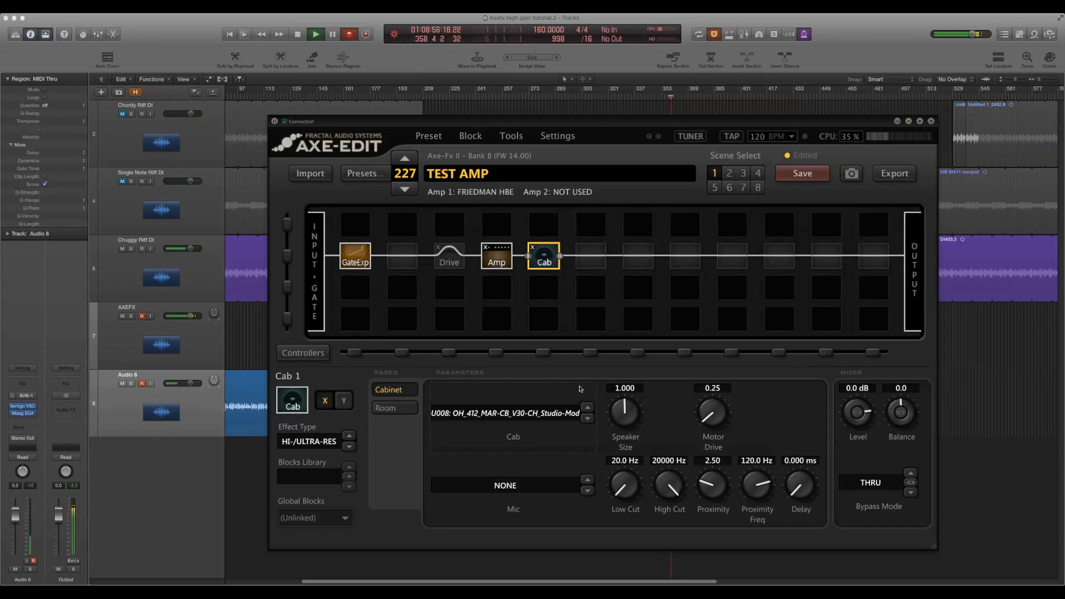
- Engage the T808 MOD Drive block ahead of the amp and raise its Level
left_click(463, 255)
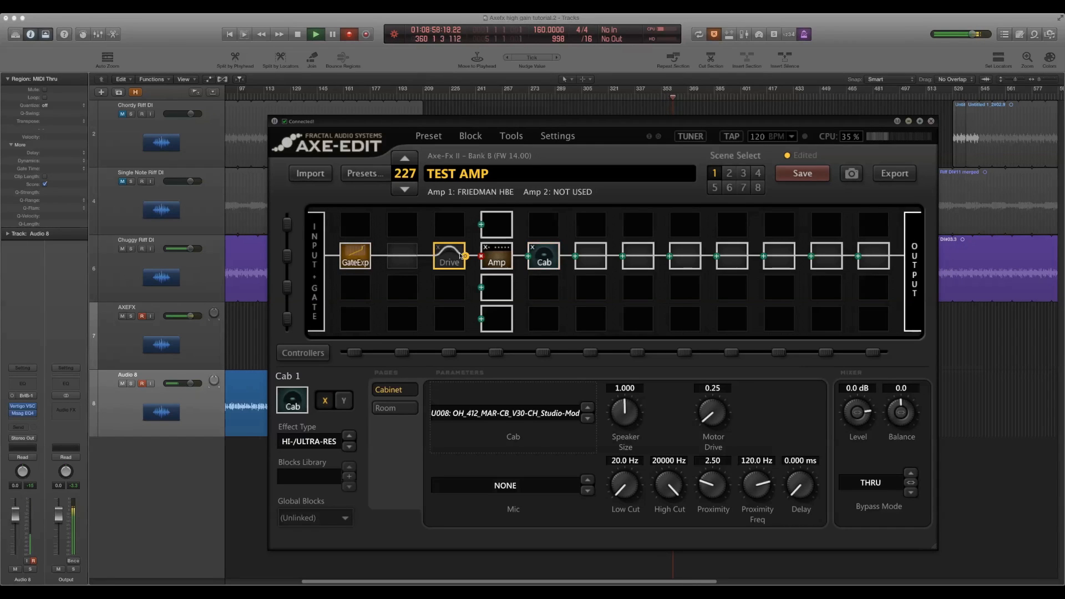
left_click(459, 256)
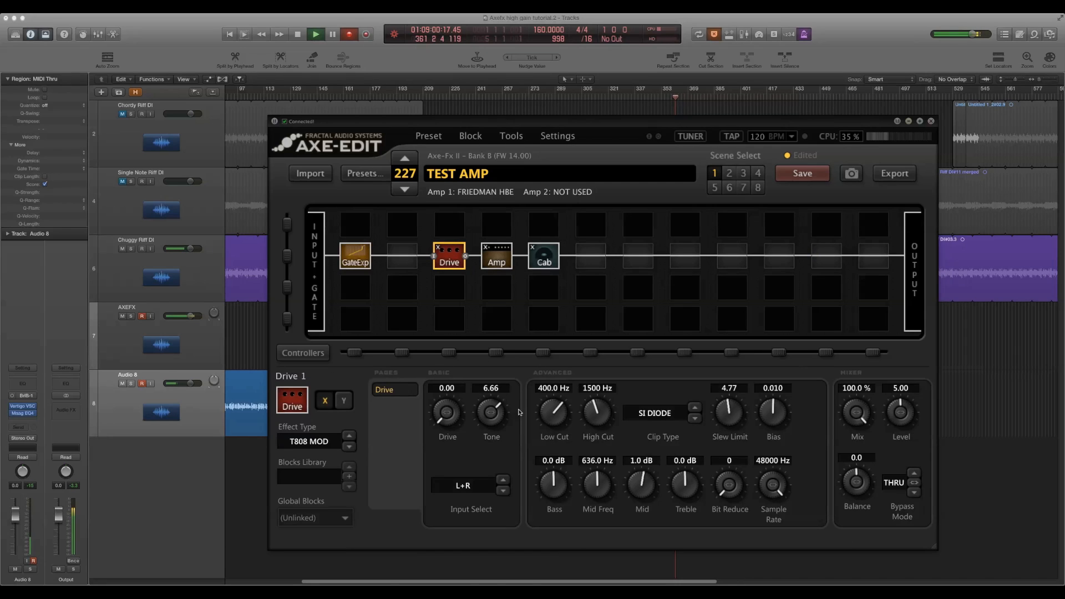
left_click_drag(897, 415, 897, 380)
- Raise the Input Drive of the FRIEDMAN HBE amp to about 2.3 and turn its Bright switch on
left_click(497, 265)
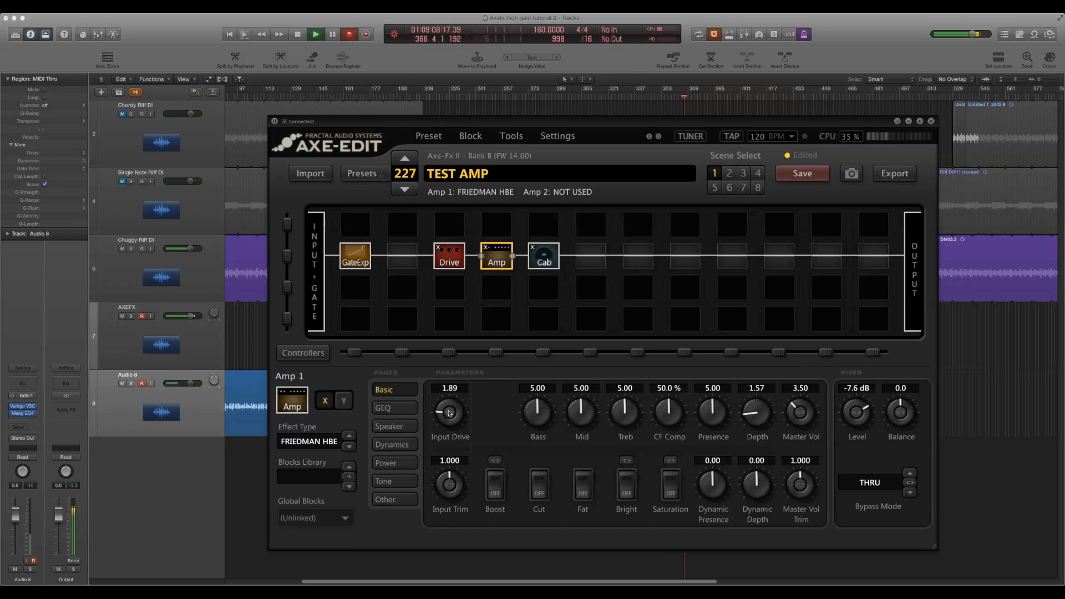
left_click_drag(457, 413, 447, 400)
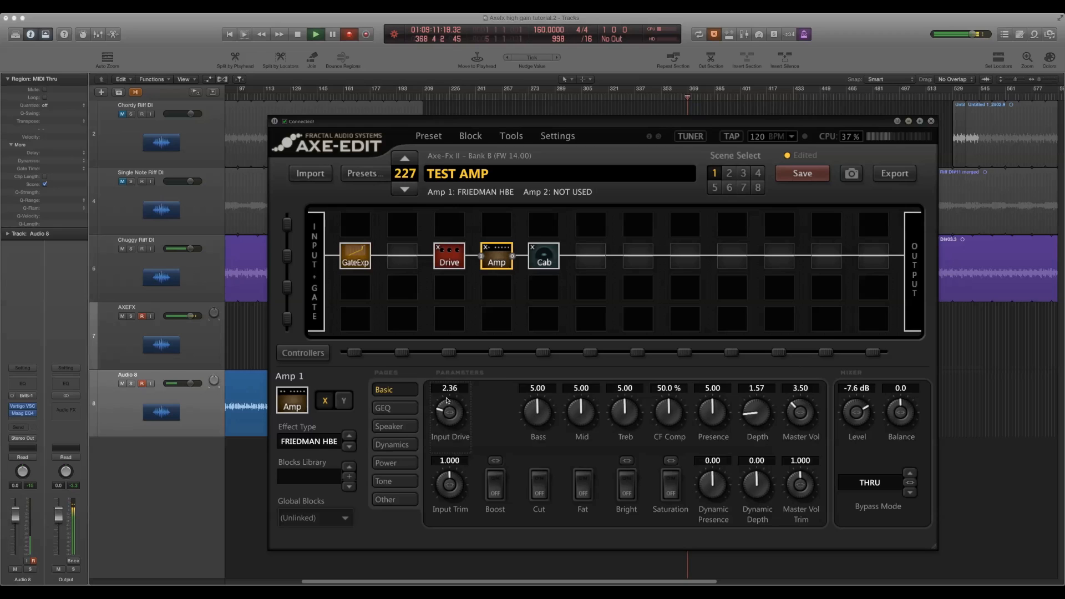
left_click(624, 480)
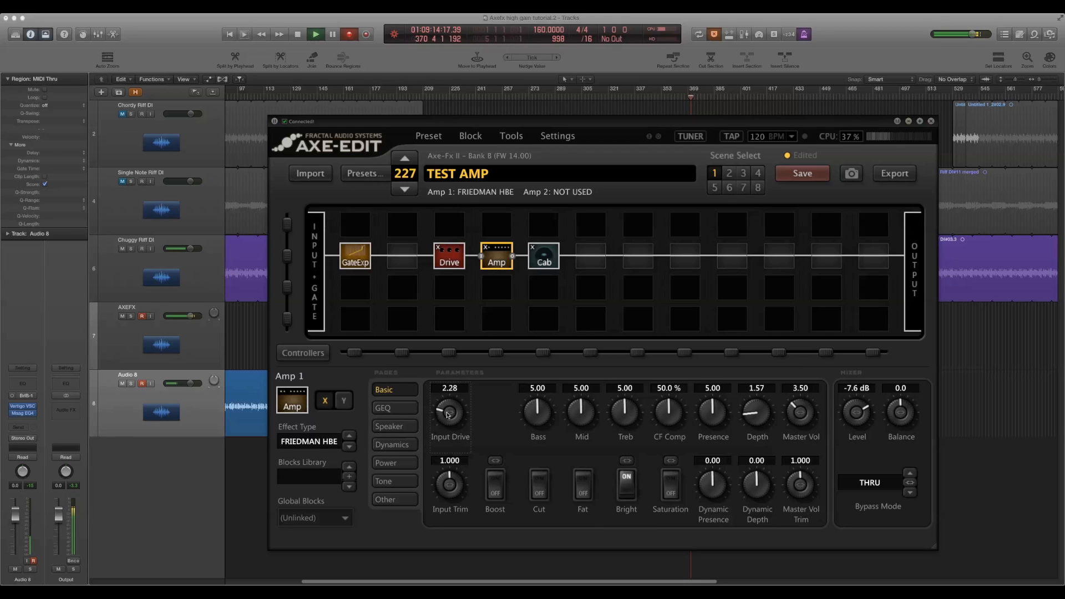
- Try Saturation with Input Drive at 1.50, switch Saturation off, set Input Drive to 2.52 and raise Depth
left_click_drag(448, 414, 448, 423)
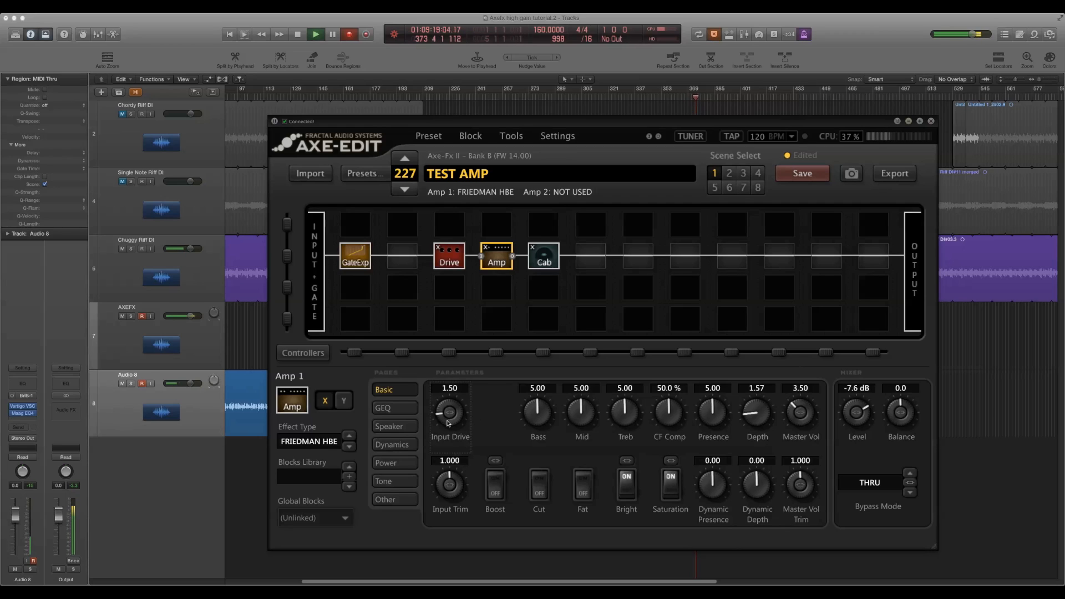
left_click(673, 494)
left_click_drag(440, 416, 441, 390)
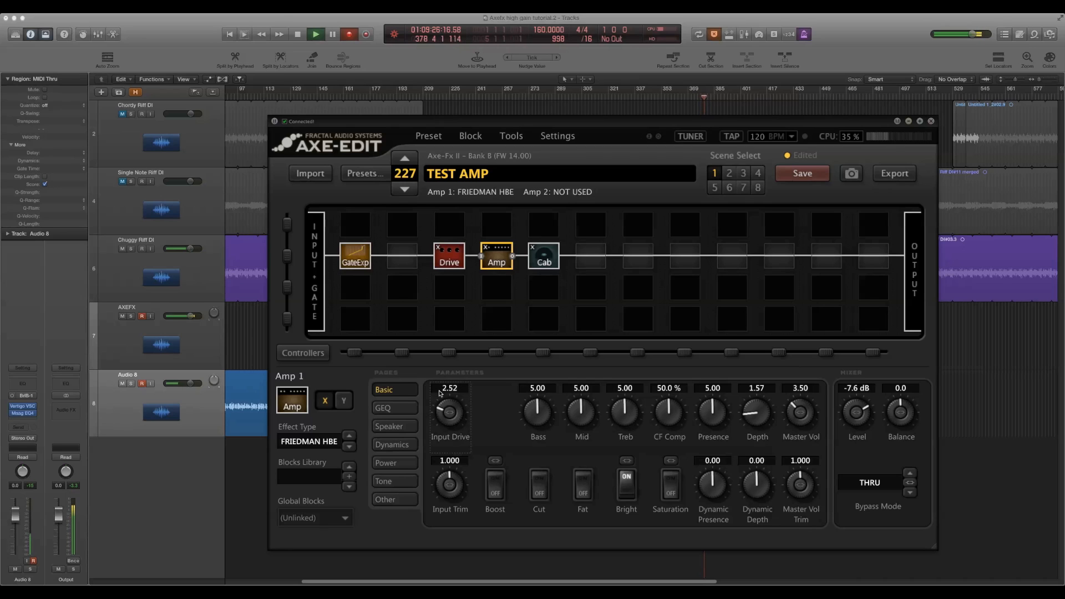
mouse_move(750, 413)
left_mouse_down()
mouse_move(748, 376)
mouse_move(747, 402)
left_mouse_up()
- In Amp 1's Speaker settings, set Speaker Drive to 3.94 and XFormer Low Freq to 79.0 Hz
left_click(395, 426)
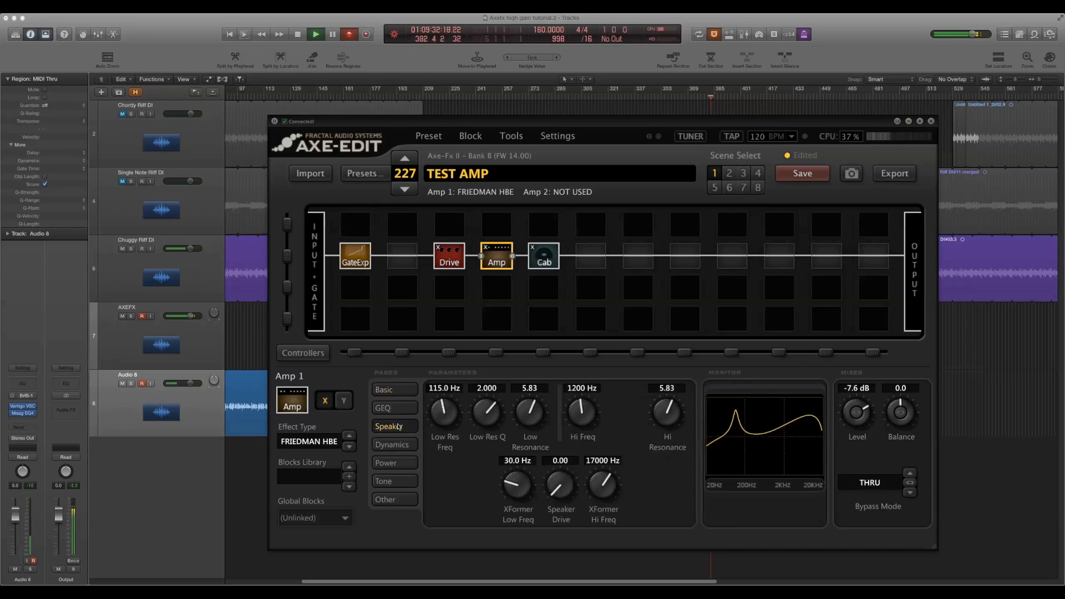
left_click_drag(552, 483, 541, 373)
left_click_drag(509, 471, 511, 418)
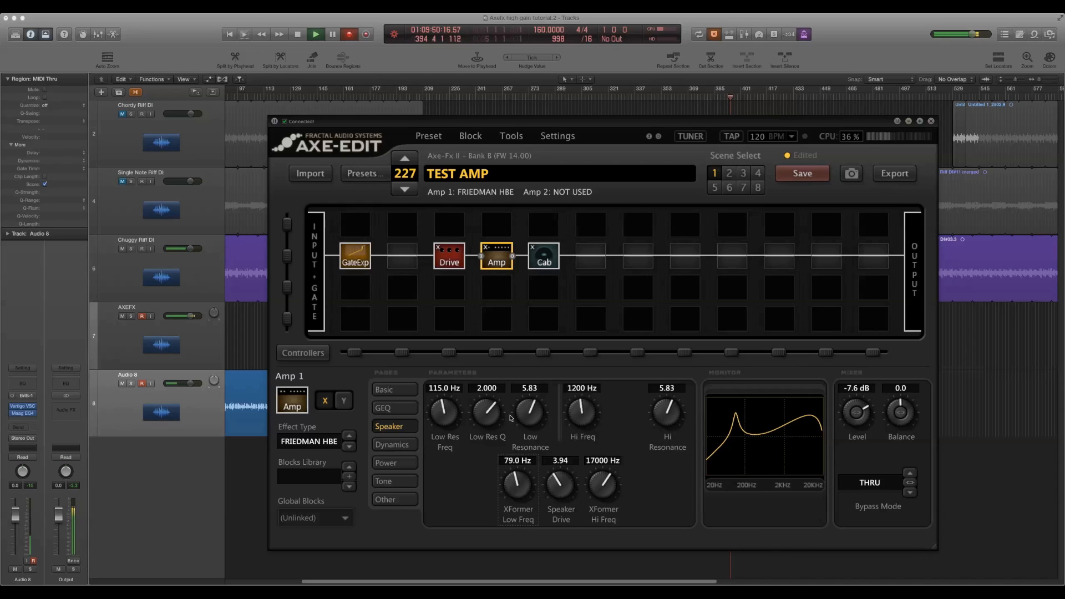
- In Amp 1's Dynamics settings, set Thunk to 3.78 and XFormer Match to 0.659
left_click(392, 445)
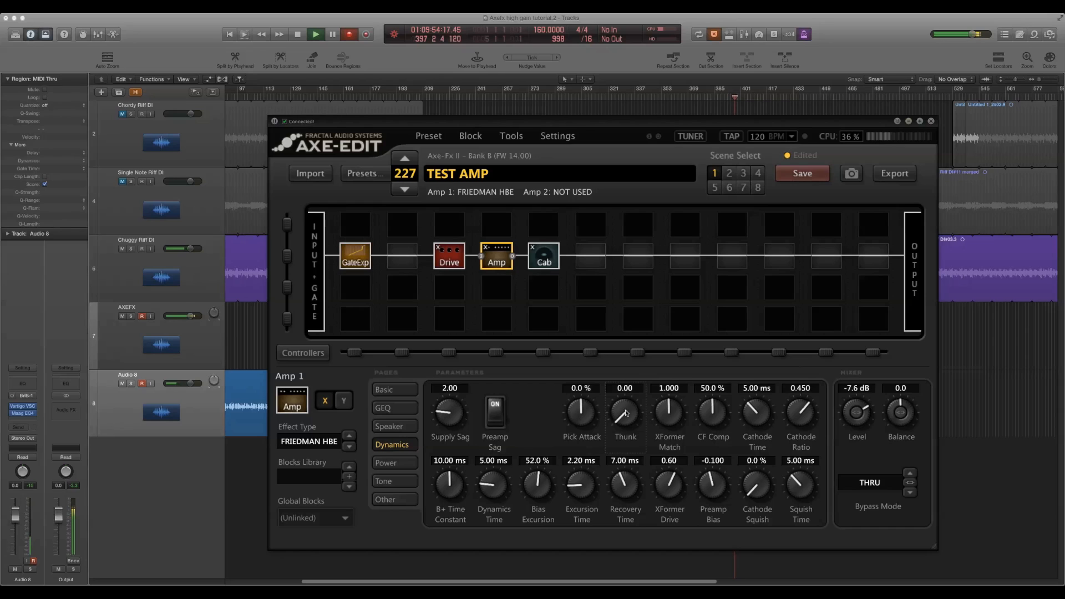
left_click_drag(626, 413, 613, 296)
left_click_drag(621, 410, 620, 313)
left_click_drag(623, 416, 633, 505)
left_click_drag(624, 405, 625, 438)
mouse_move(674, 412)
left_mouse_down()
mouse_move(671, 363)
mouse_move(669, 463)
mouse_move(663, 417)
left_mouse_up()
- Set the amp's power Damping to 6.30 and raise its tone Brightness to about 1.98 dB
left_click(411, 464)
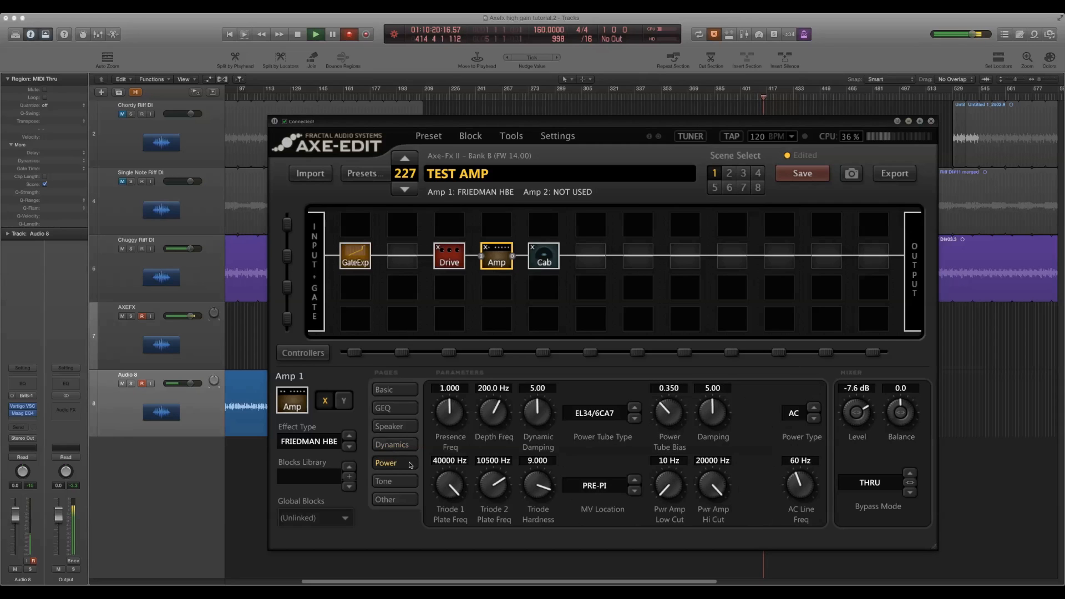
left_click_drag(702, 418, 703, 366)
left_click(412, 486)
left_click_drag(546, 410, 543, 390)
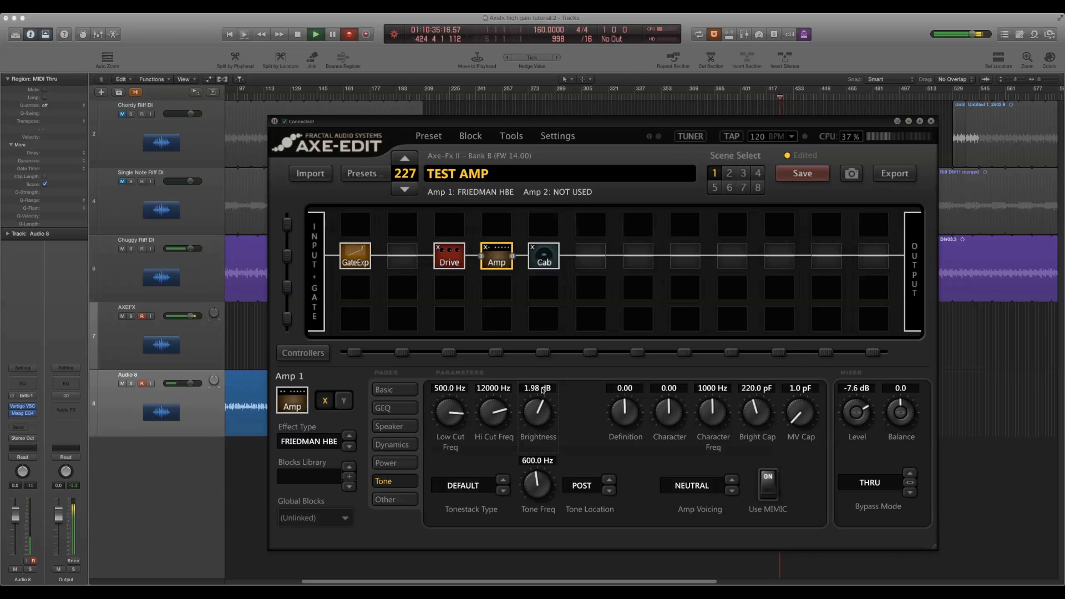
- In the Cab 1 block, set High Cut to 9339 Hz and raise Low Cut
left_click(545, 257)
left_click_drag(670, 488, 670, 522)
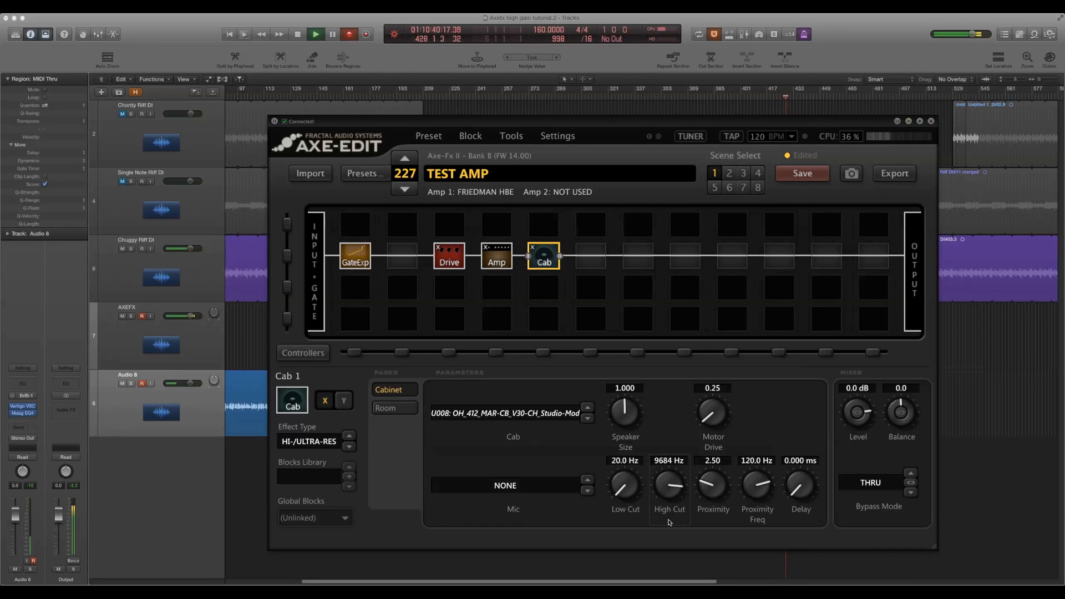
left_click_drag(624, 485, 621, 478)
left_click_drag(613, 418, 614, 427)
left_click_drag(668, 484, 668, 487)
- Set Amp 1's Presence to 5.35, tone Brightness to 2.55 dB and Definition to 0.39
left_click(496, 257)
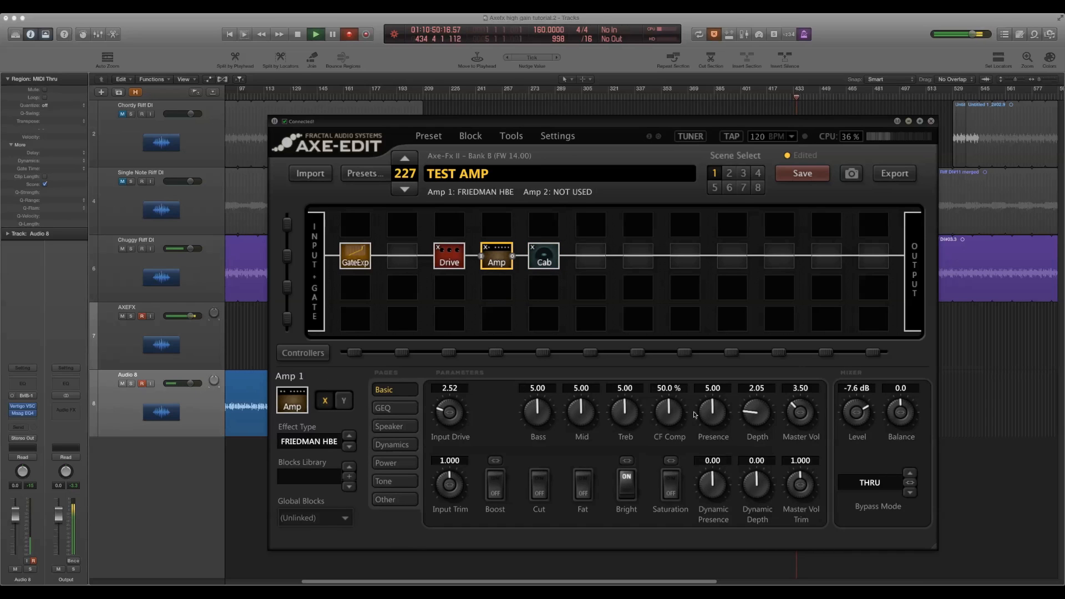
mouse_move(711, 413)
left_mouse_down()
mouse_move(707, 378)
mouse_move(706, 403)
left_mouse_up()
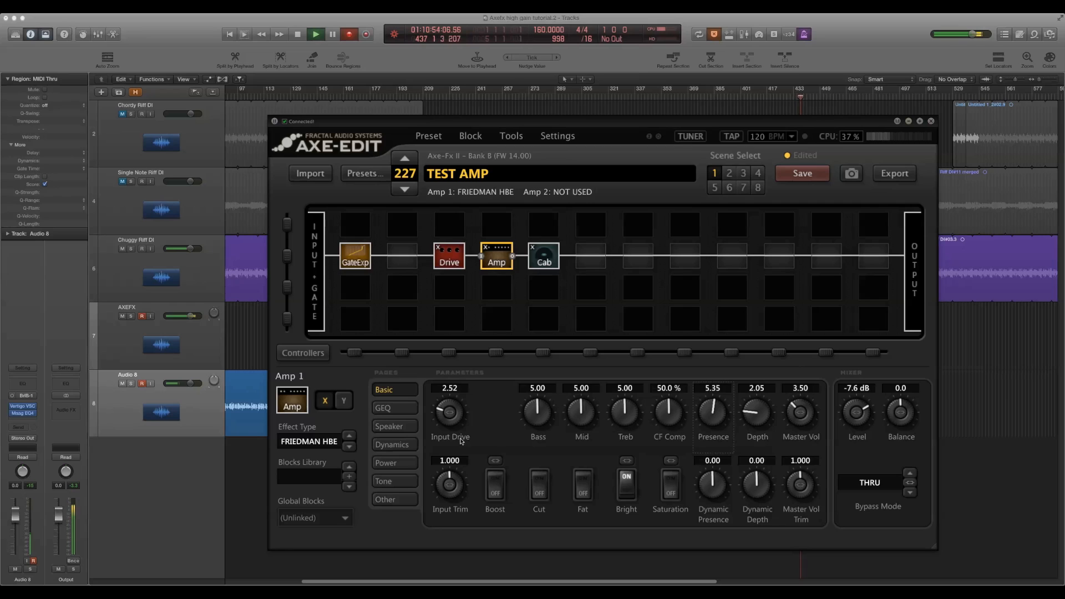
left_click(406, 482)
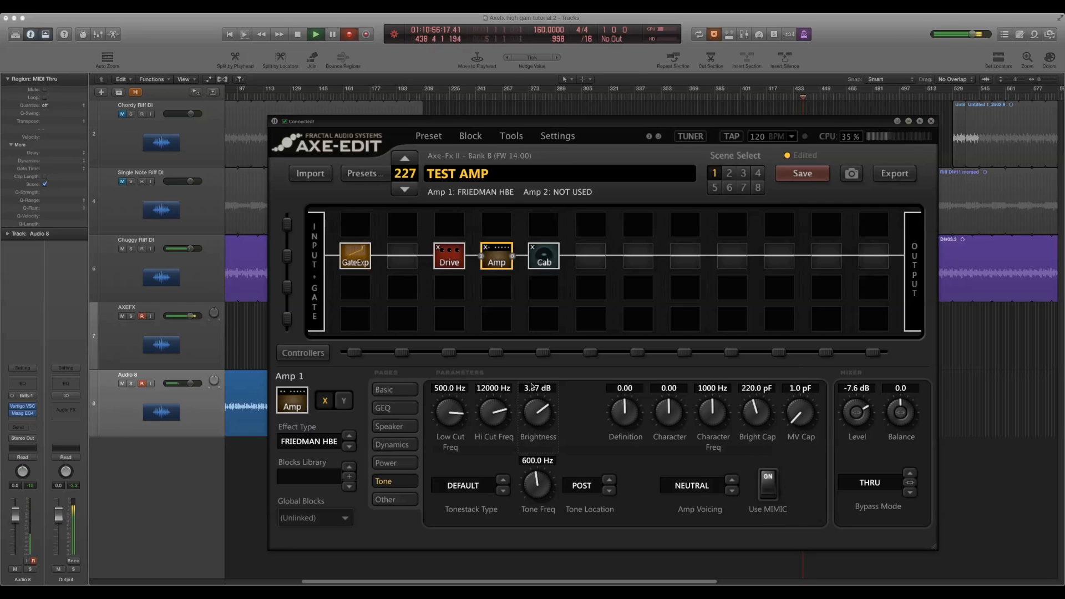
left_click_drag(531, 387, 533, 408)
mouse_move(624, 412)
left_mouse_down()
mouse_move(622, 306)
mouse_move(620, 395)
left_mouse_up()
- Try other power tube types such as KT88 and 6V6 in Amp 1, and return to EL34/6CA7
left_click(395, 463)
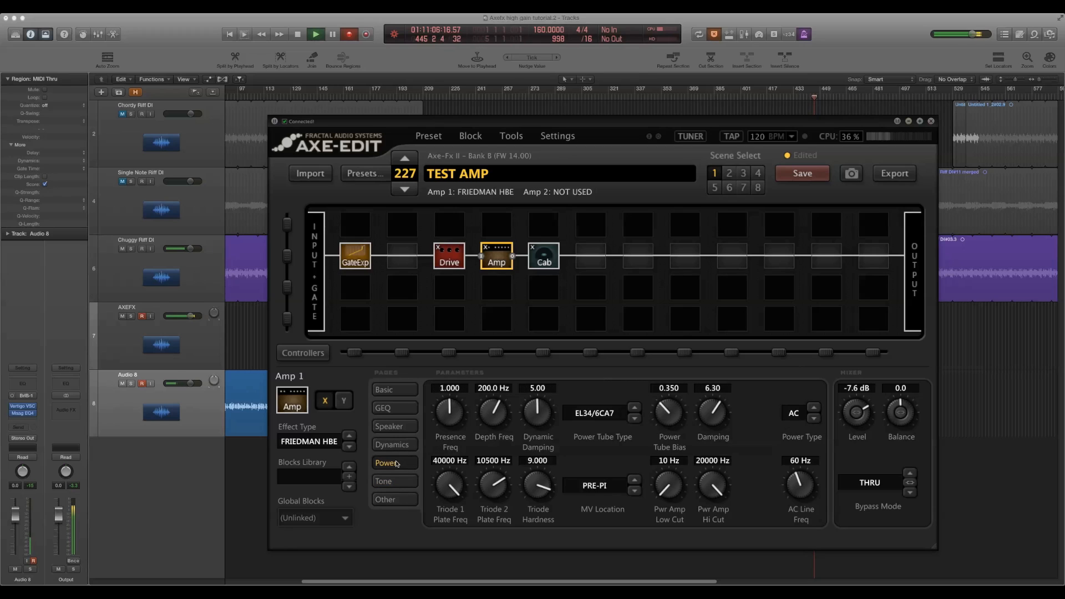
left_click(591, 426)
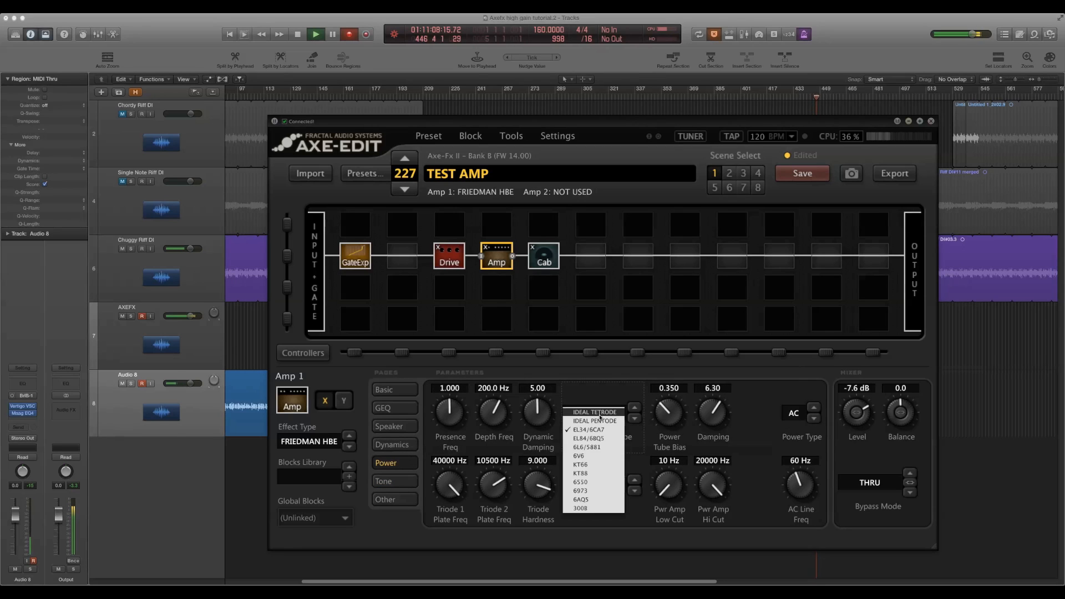
left_click(599, 474)
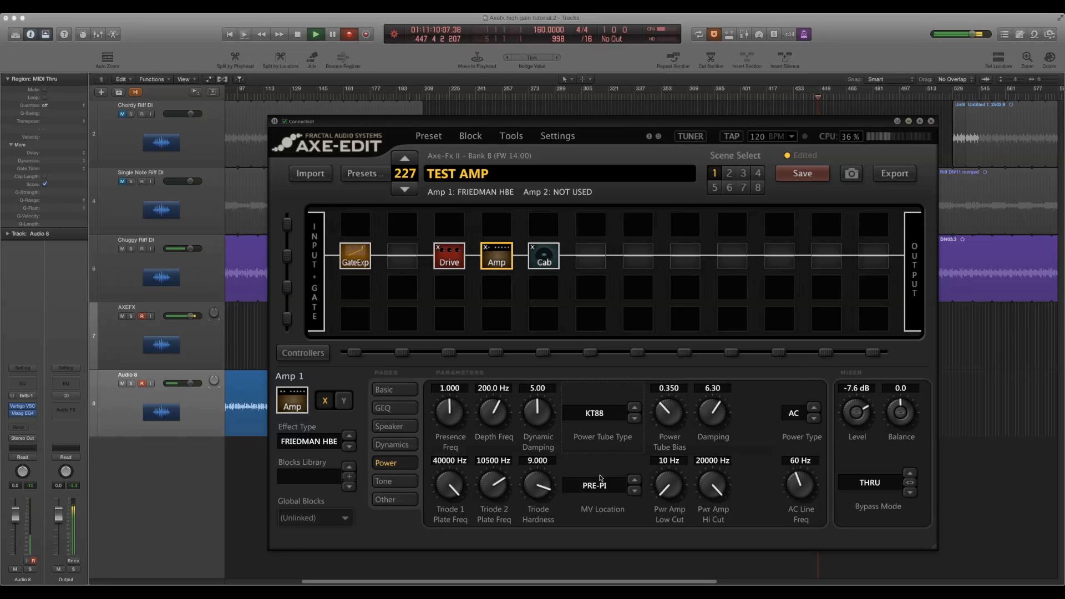
left_click(599, 421)
left_click(598, 451)
left_click(599, 417)
left_click(599, 455)
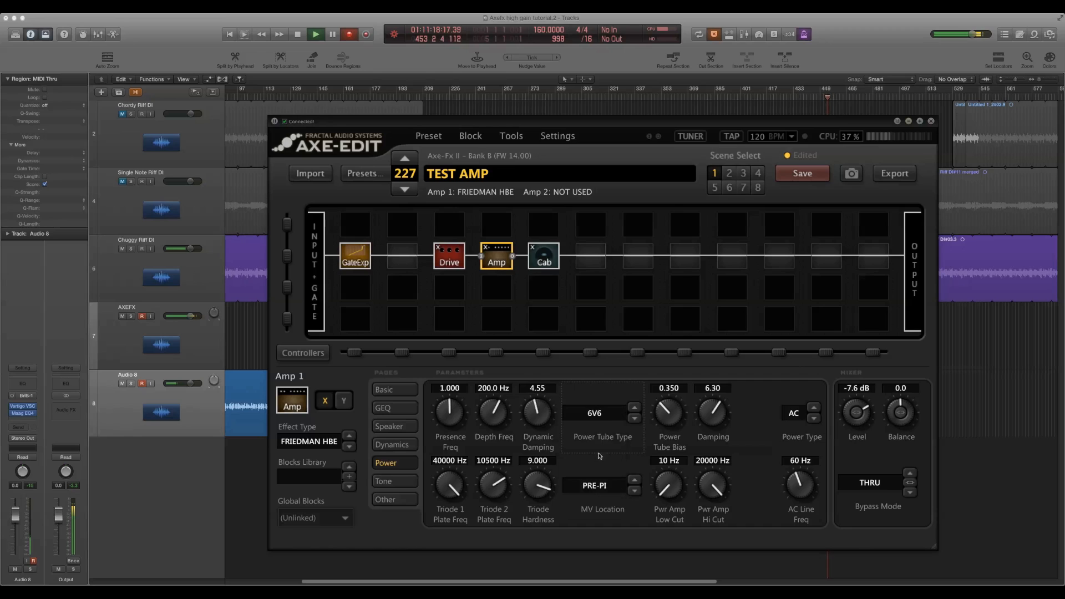
left_click(598, 418)
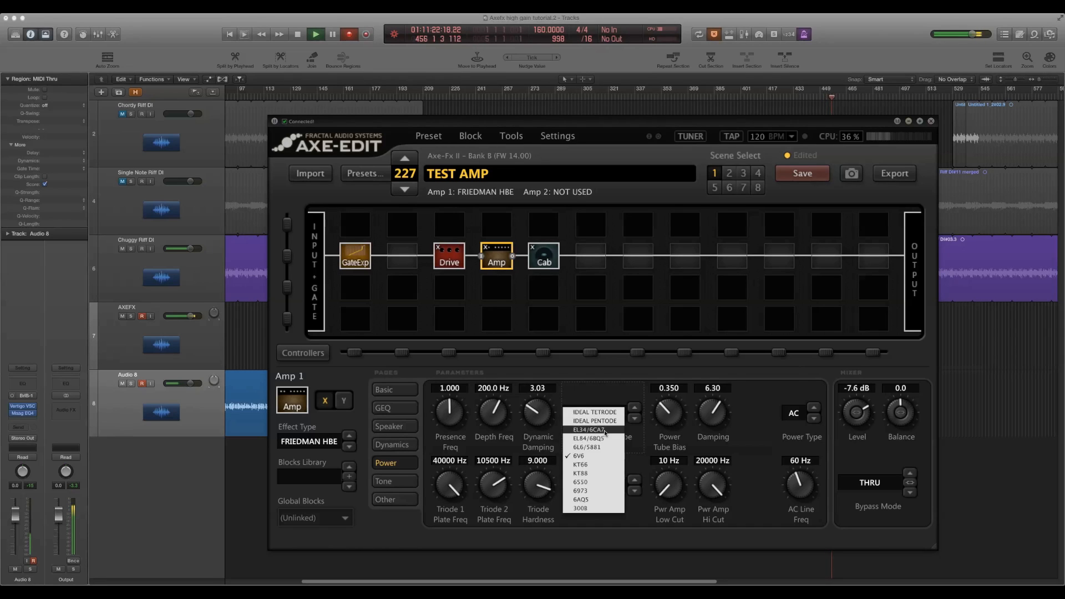
left_click(605, 434)
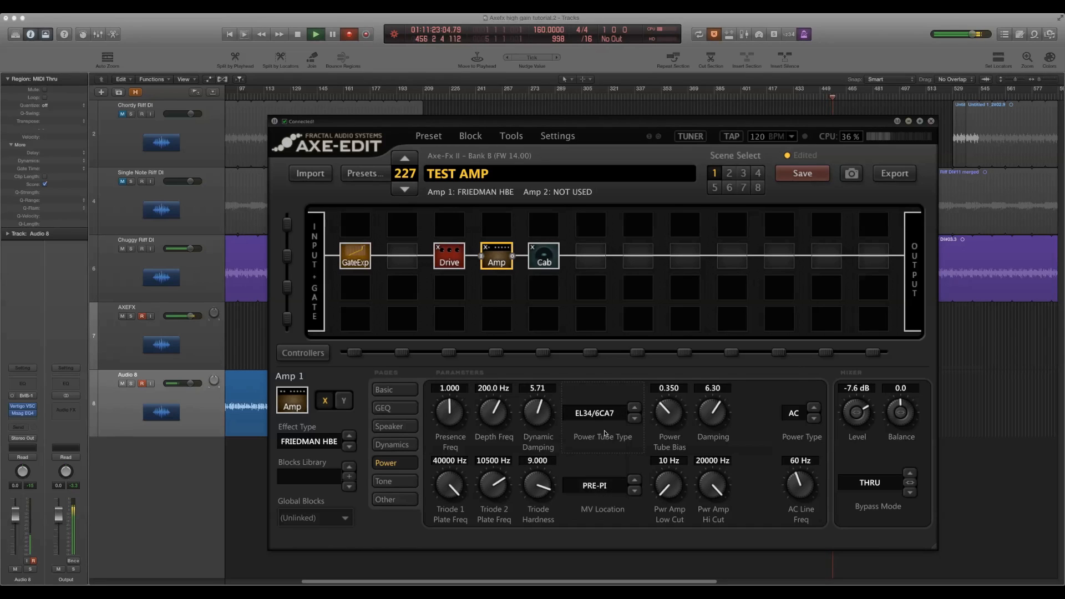
- Raise Thunk slightly in Amp 1's dynamics settings and set the amp's Depth to 3.86
left_click(407, 445)
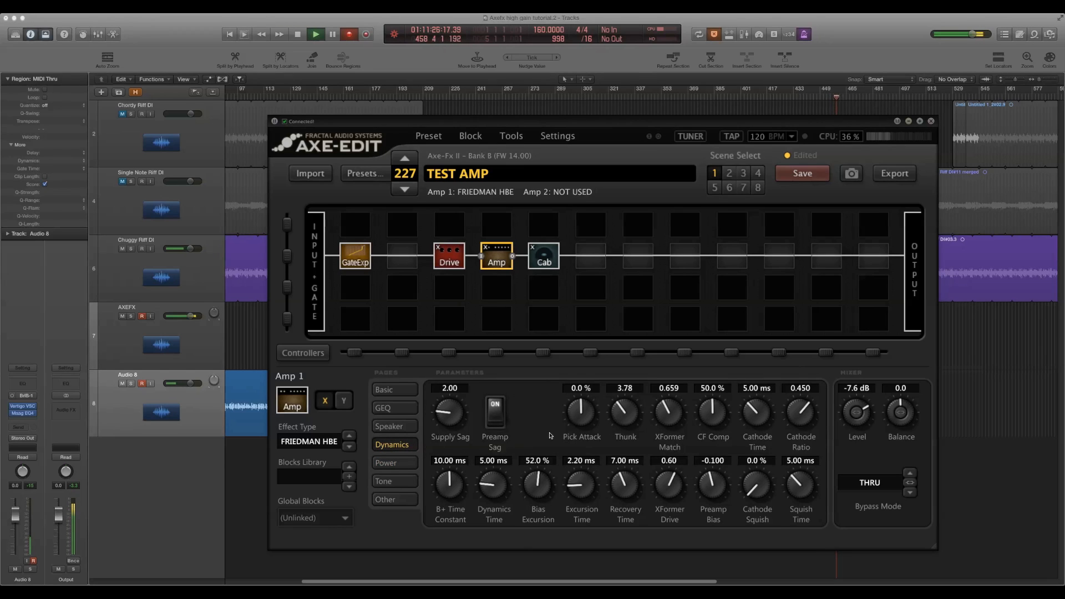
left_click_drag(617, 402, 618, 387)
left_click(394, 426)
left_click(393, 408)
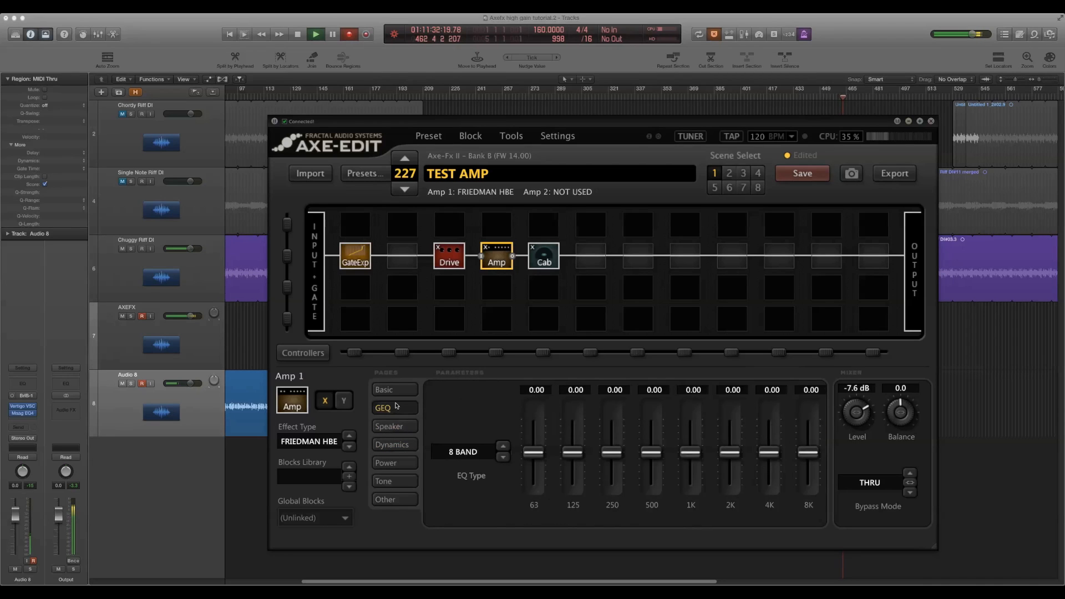
left_click(394, 390)
left_click(746, 404)
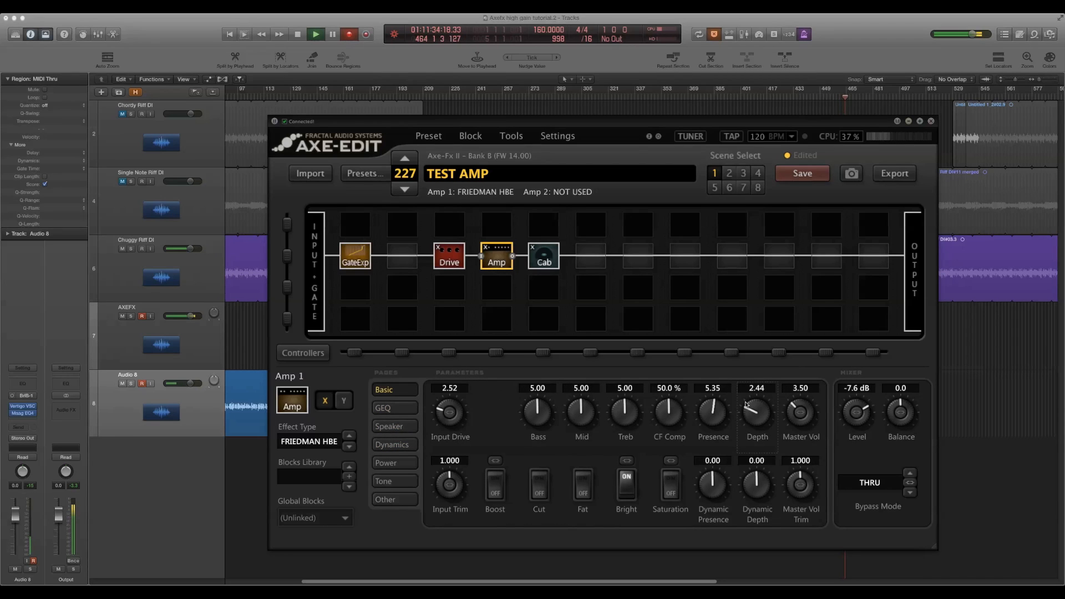
mouse_move(746, 404)
left_mouse_down()
mouse_move(747, 373)
mouse_move(837, 417)
mouse_move(757, 403)
left_mouse_up()
- Switch the amp's Saturation on with Input Drive at 1.10 and Level at -9.1 dB, and lower the T808 MOD drive's Level
scroll(756, 403, "down", 2)
left_click_drag(453, 423, 447, 439)
left_click(672, 484)
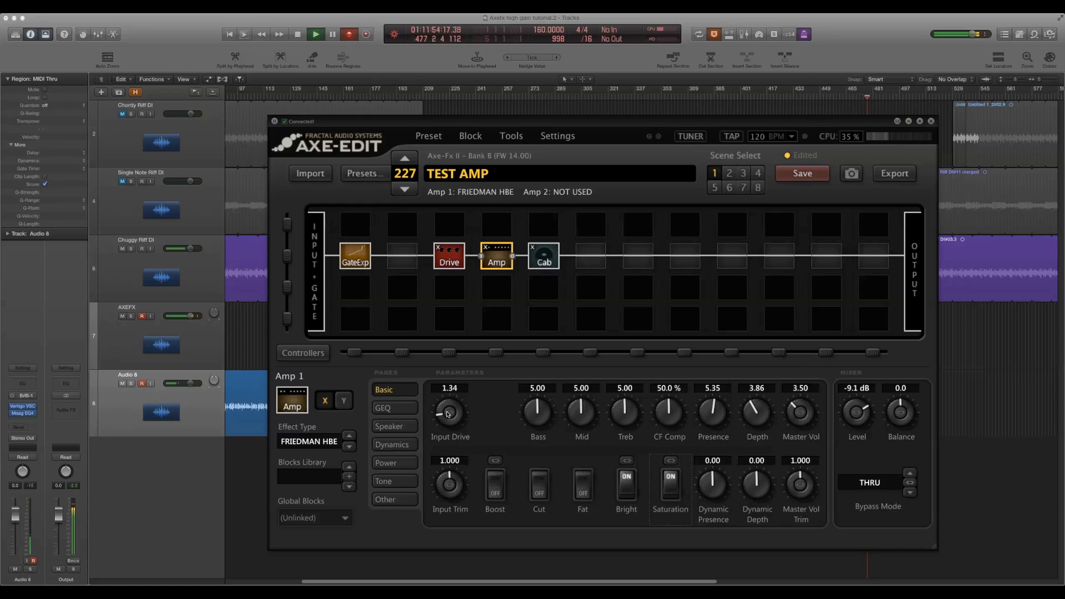
left_click_drag(449, 415, 447, 417)
left_click(450, 257)
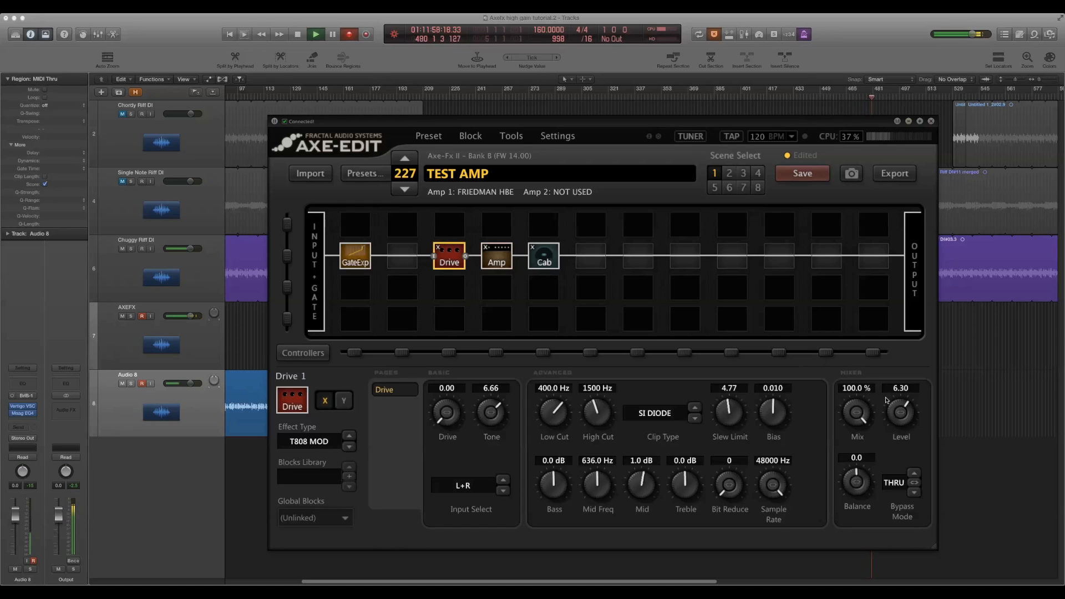
left_click_drag(902, 415, 904, 439)
- Set Amp 1's Input Drive to 1.50, Mid and Treb to 5.04, and the graphic EQ's 63 and 125 bands to -0.28 and 0.85
left_click(496, 258)
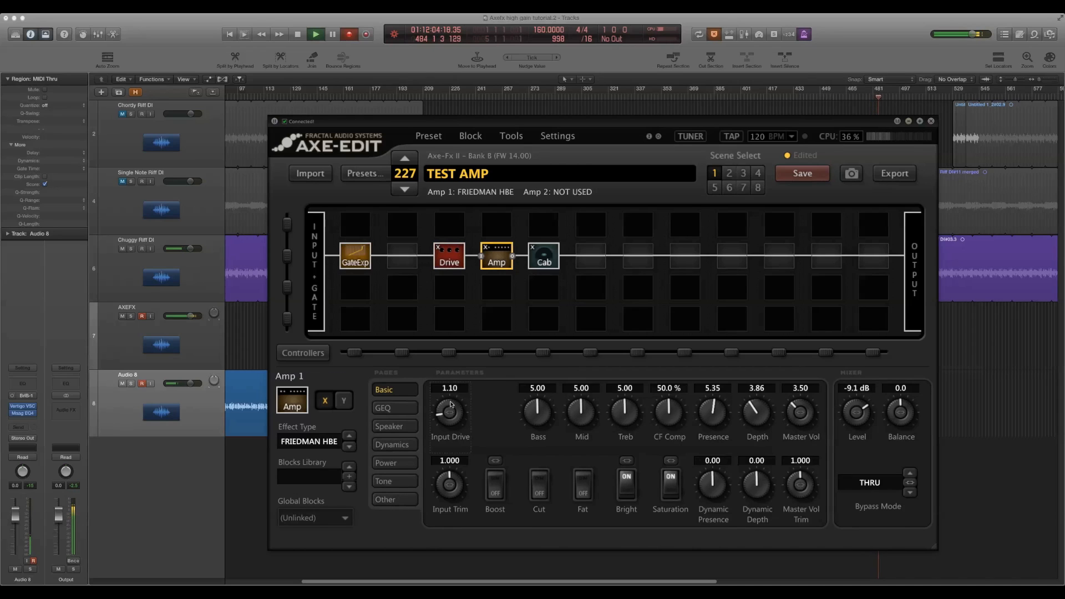
left_click_drag(452, 405, 452, 397)
mouse_move(573, 402)
left_mouse_down()
mouse_move(564, 355)
mouse_move(566, 395)
left_mouse_up()
mouse_move(624, 412)
left_mouse_down()
mouse_move(622, 365)
mouse_move(621, 404)
left_mouse_up()
left_click(388, 408)
left_click_drag(543, 450, 568, 452)
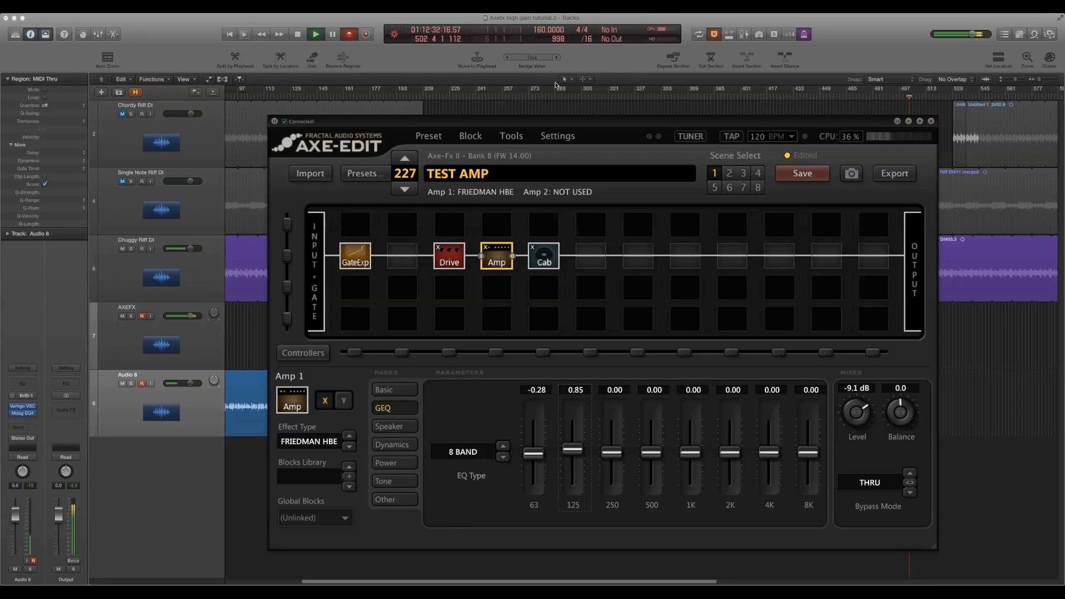
- Switch to Logic Pro, unmute the Single Note Riff DI track and mute the Chuggy Riff DI track
left_click(595, 68)
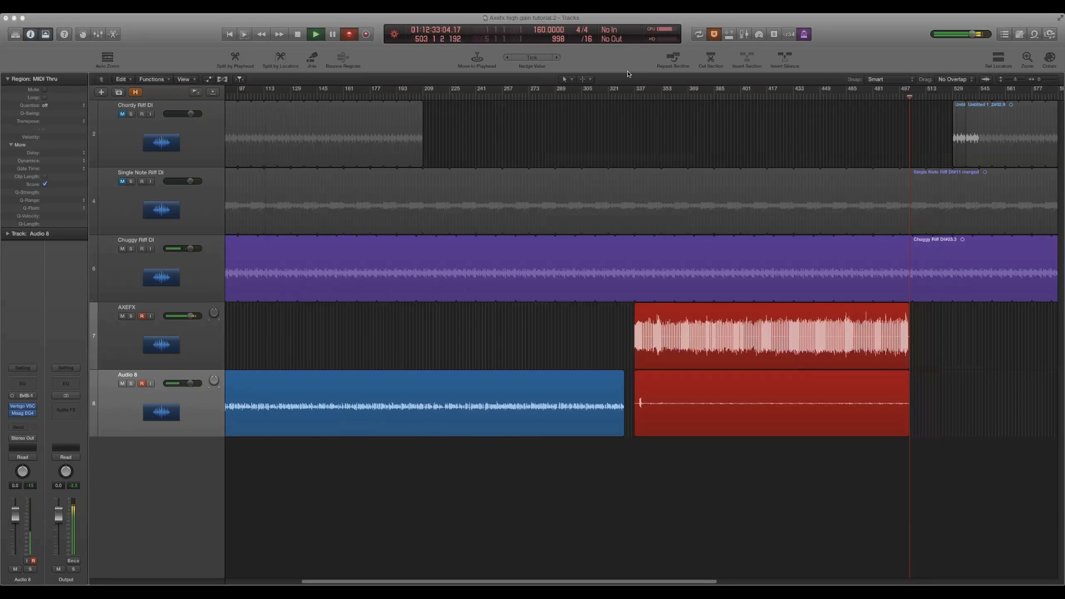
left_click(122, 181)
left_click(122, 248)
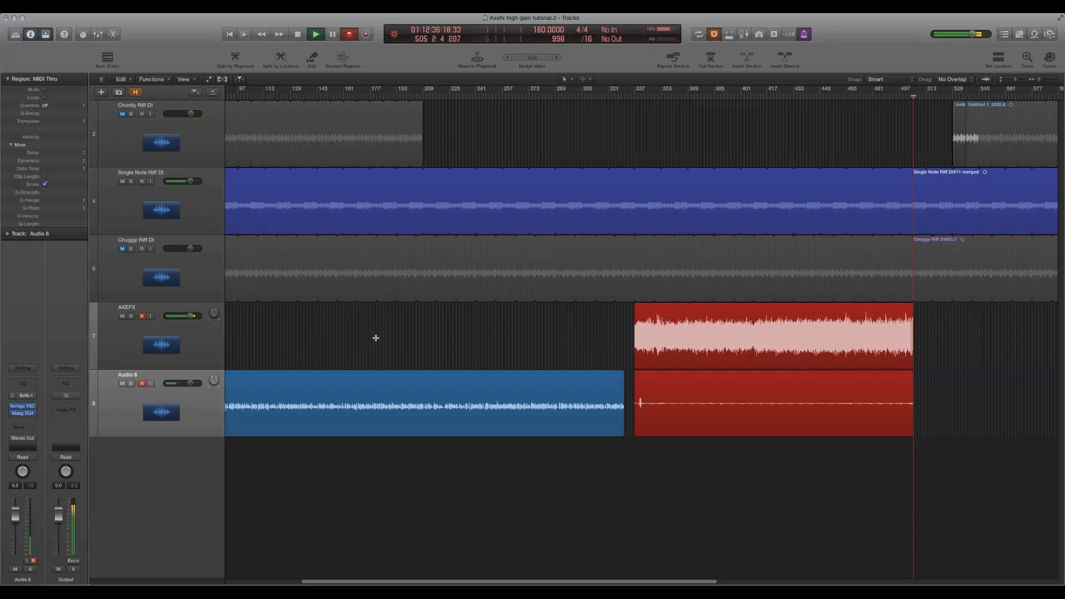
- Switch back to Axe-Edit, lower the amp's Depth to 3.31 and set the cab's Low Cut to 59.4 Hz
key("super+Tab")
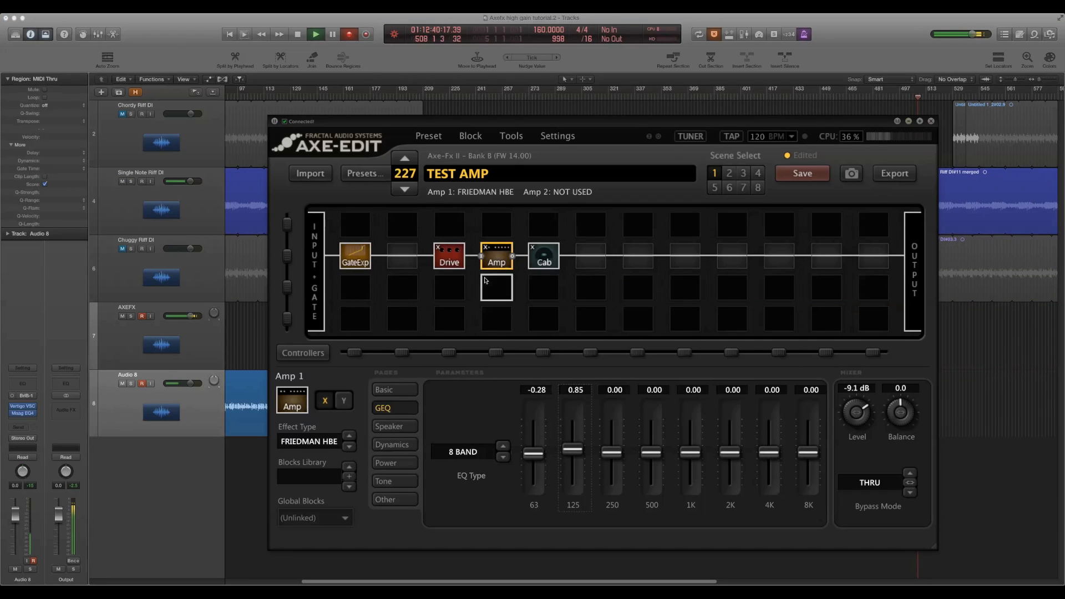
left_click(388, 390)
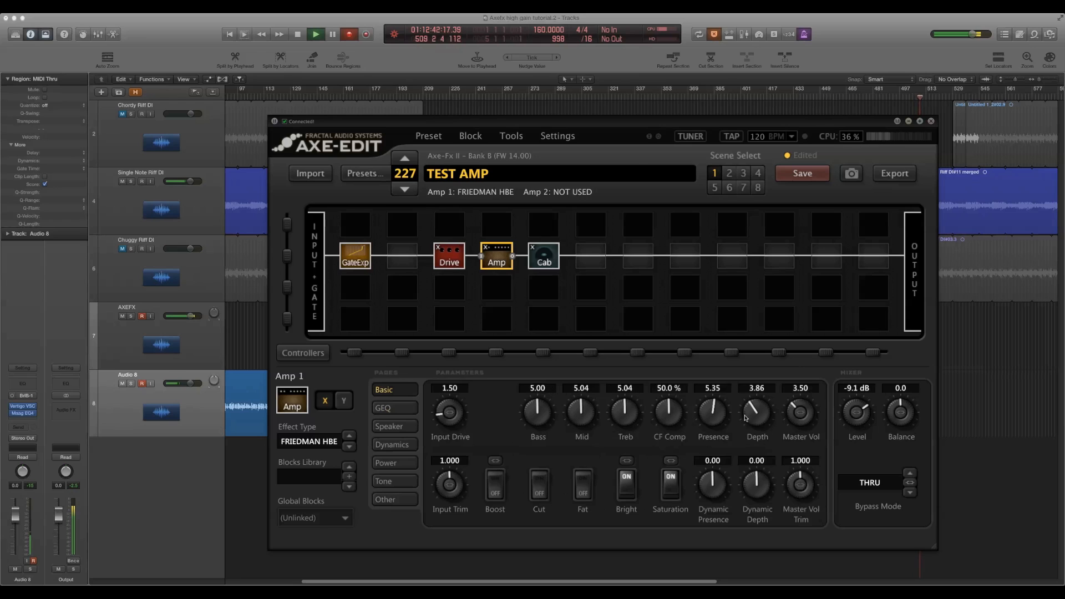
left_click_drag(746, 417, 758, 424)
left_click(544, 258)
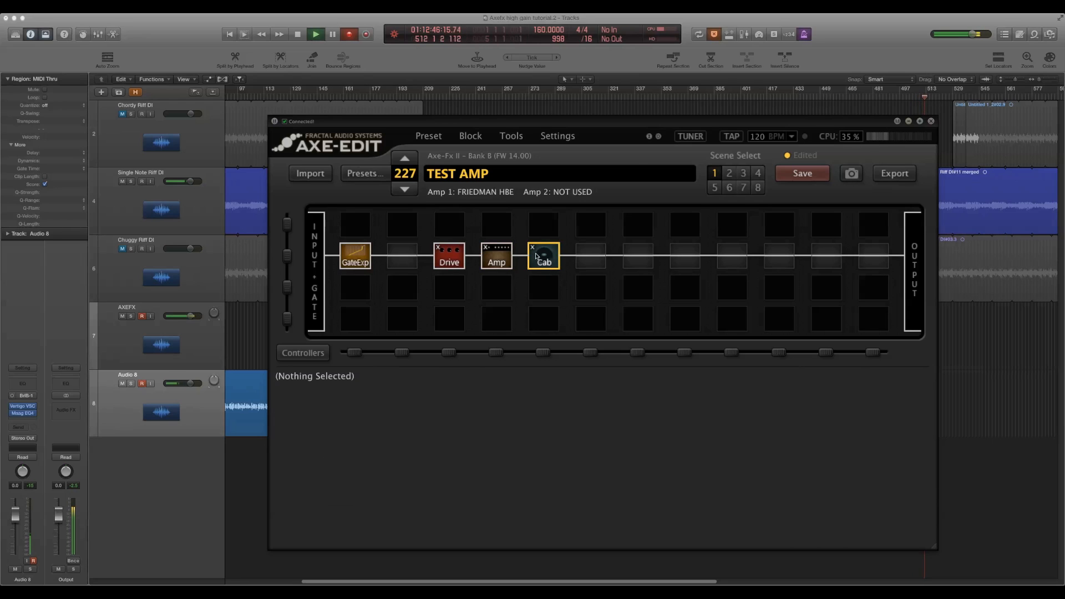
left_click_drag(625, 474, 625, 463)
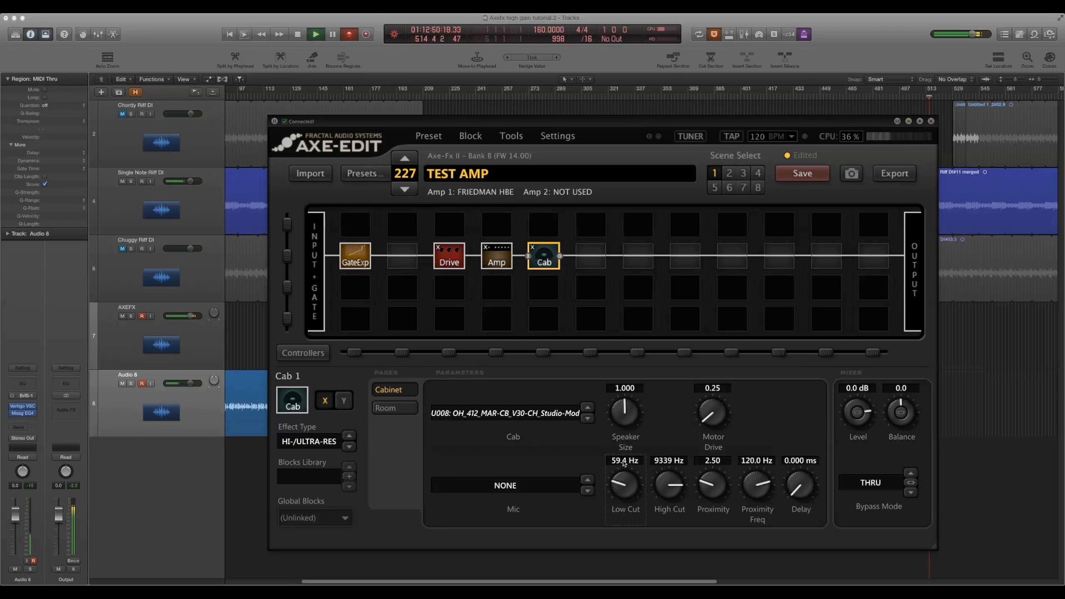
- Set the amp's Depth to 4.09, and the cab's Low Cut to 63.8 Hz and High Cut to 10041 Hz
left_click(496, 258)
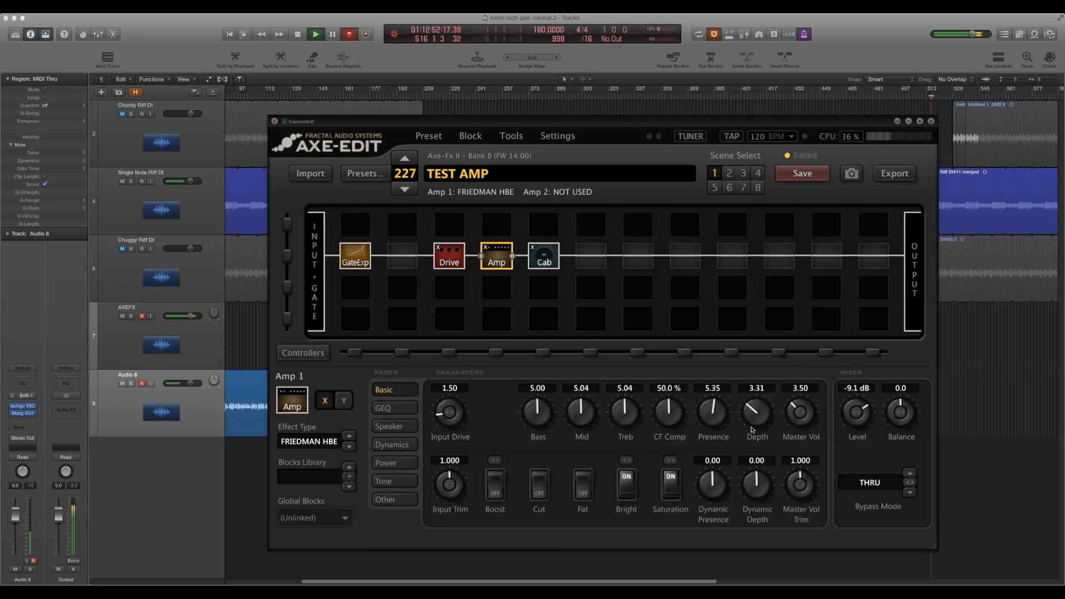
left_click_drag(754, 413, 753, 390)
left_click_drag(753, 390, 752, 387)
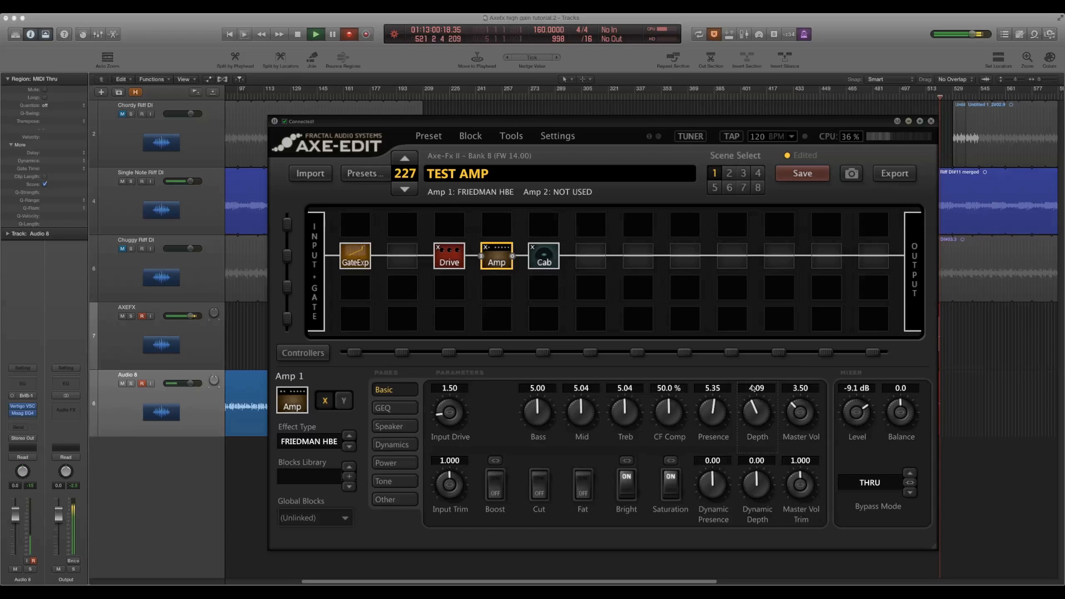
left_click(552, 260)
left_click_drag(623, 483, 662, 465)
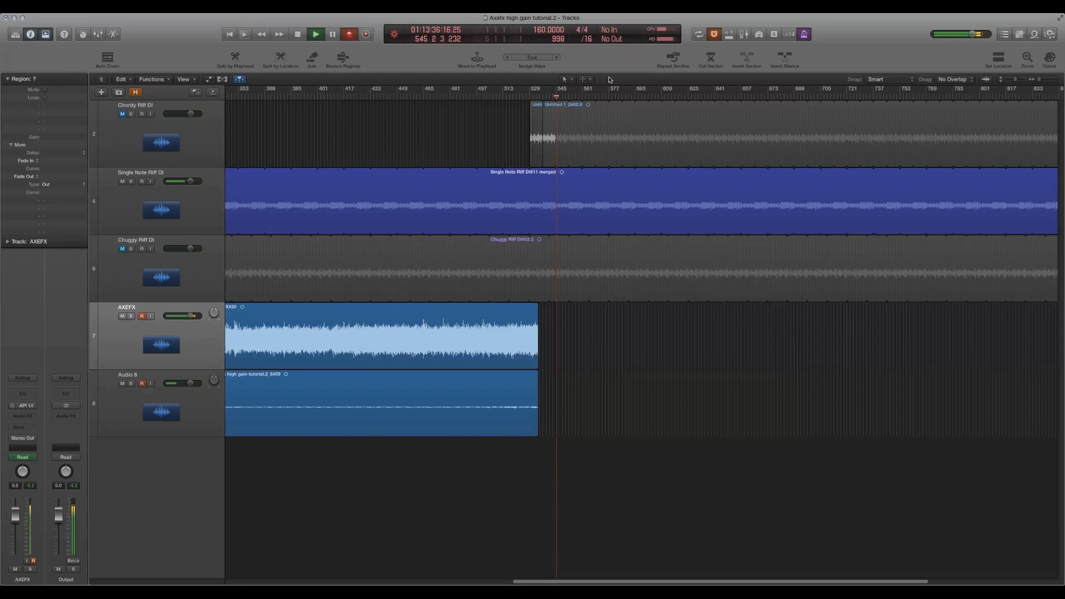
- Switch to Axe-Edit, load the user cab U097: Big Daddy Cabby in Cab 1 and raise its Low Cut
key("super+Tab")
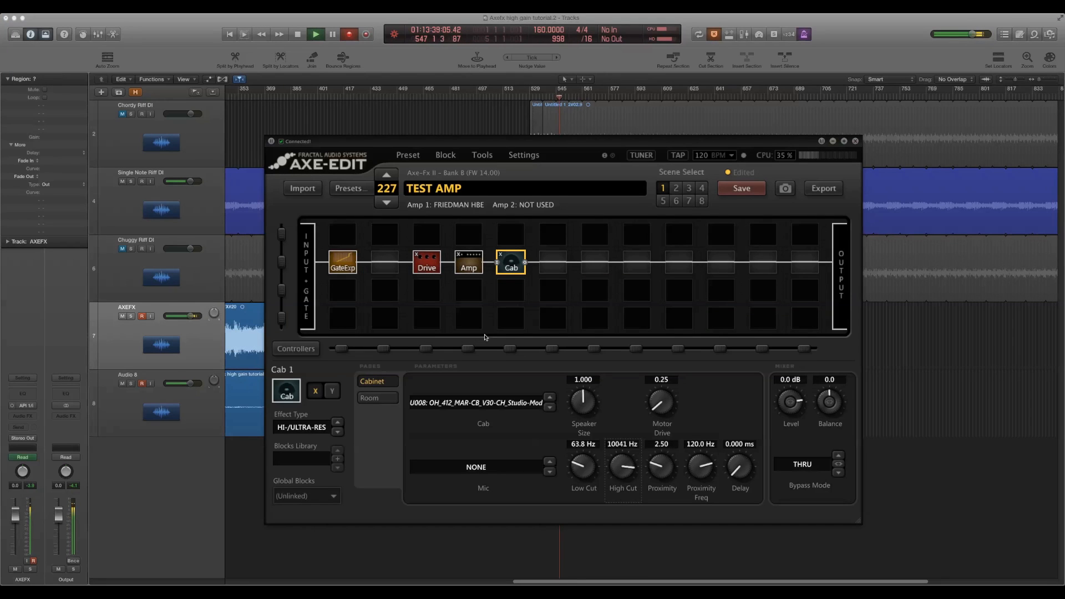
left_click(491, 397)
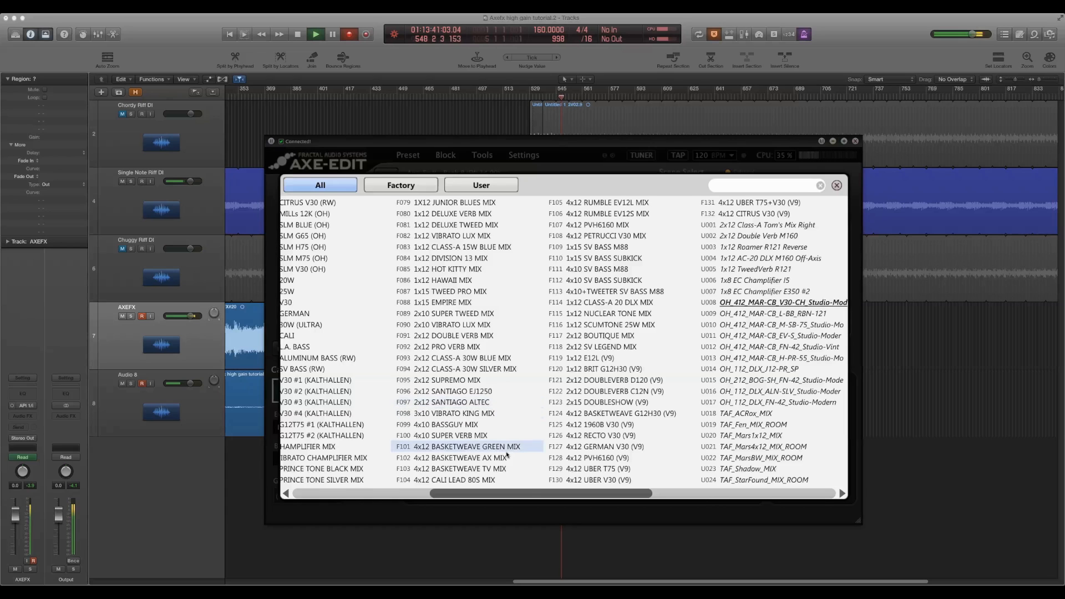
left_click_drag(536, 498, 755, 499)
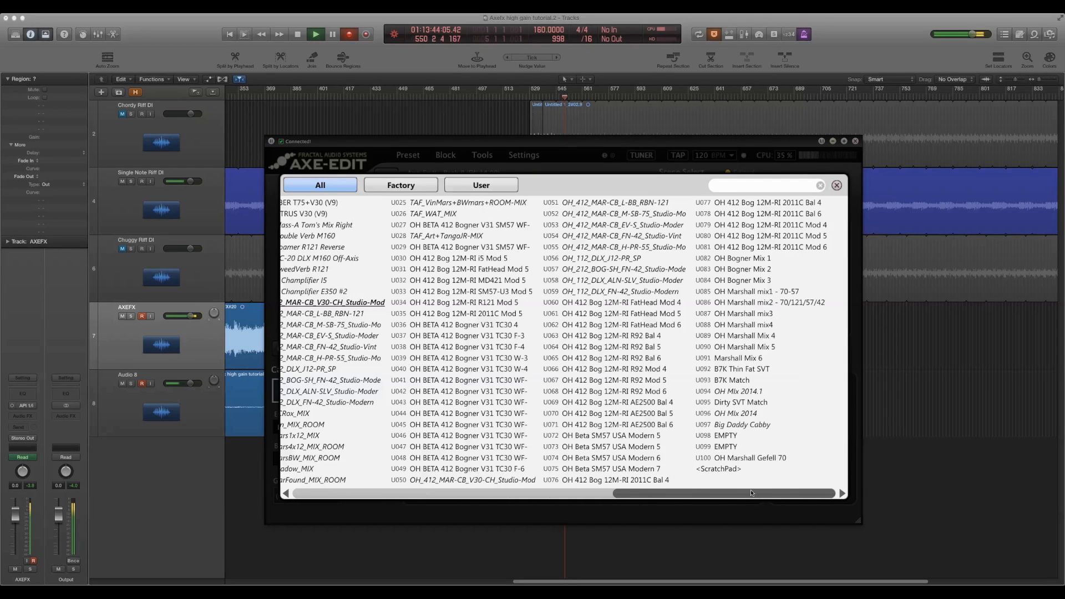
left_click(758, 428)
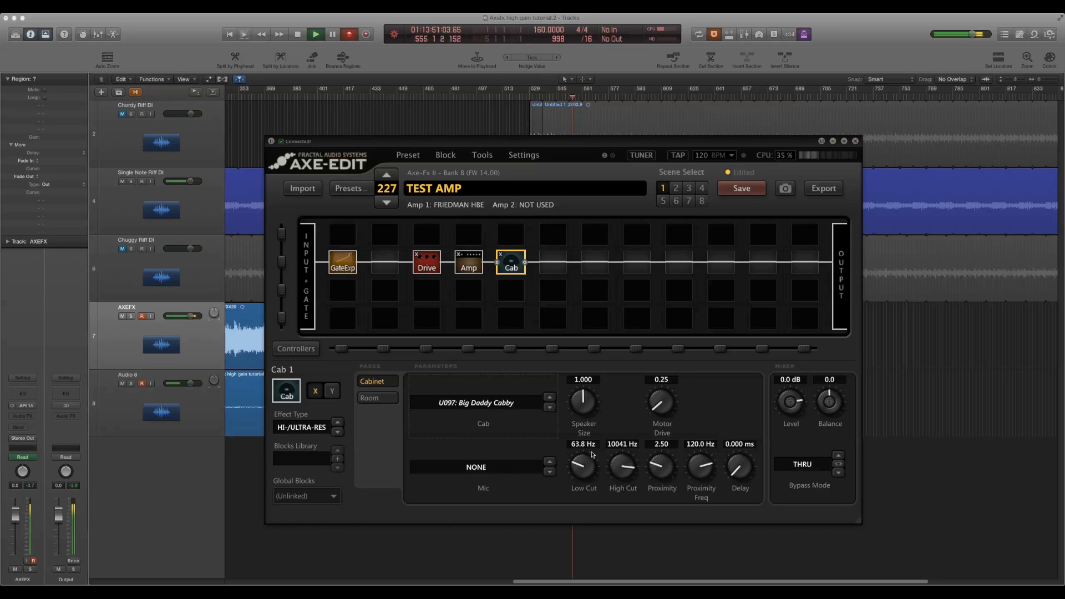
left_click_drag(581, 468, 581, 455)
- Lower Amp 1's Depth and raise its Definition in the tone settings
left_click(469, 262)
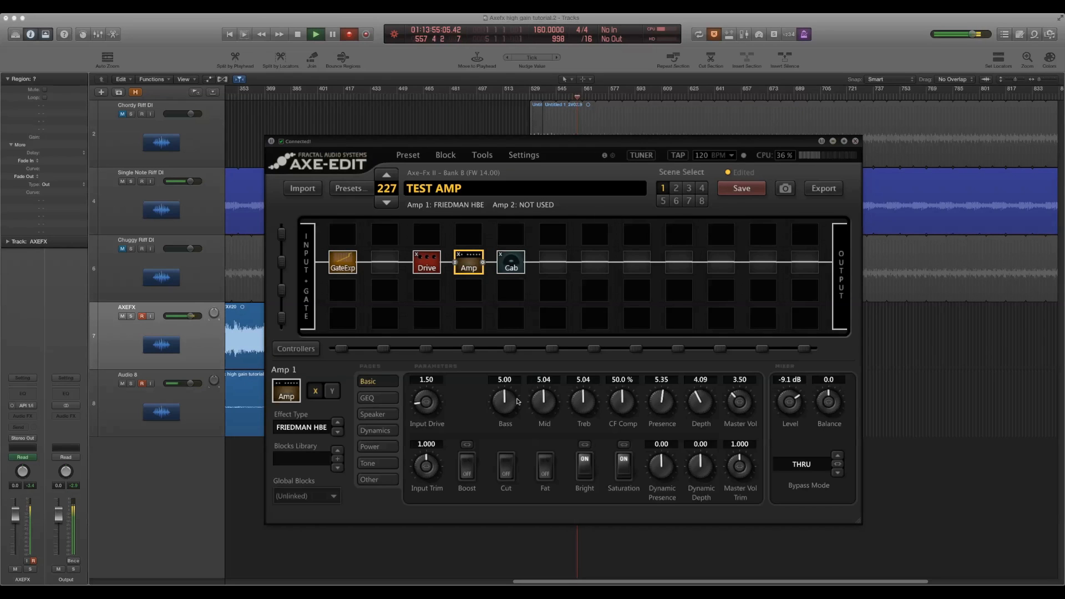
left_click_drag(693, 406, 694, 431)
left_click_drag(692, 433, 692, 430)
left_click(376, 464)
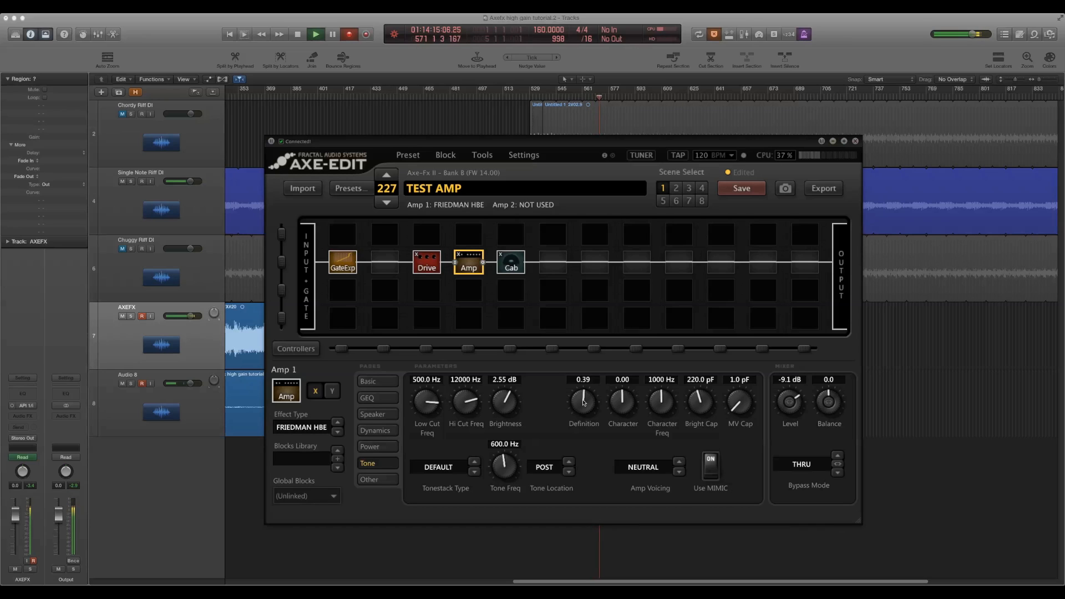
left_click_drag(583, 402, 579, 380)
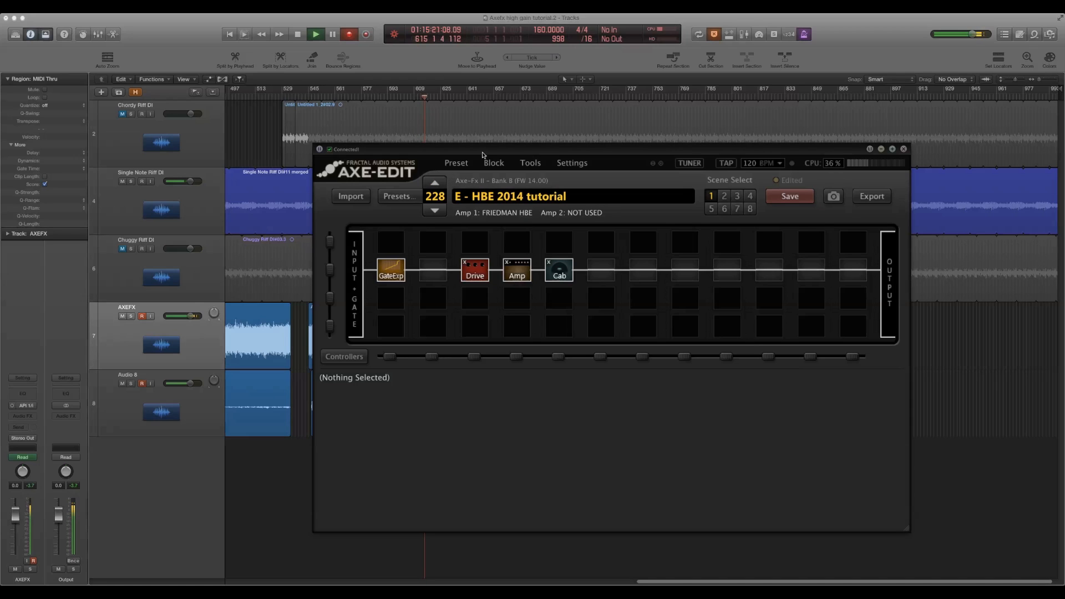
- Switch to Logic Pro and stop the recording
left_click(618, 67)
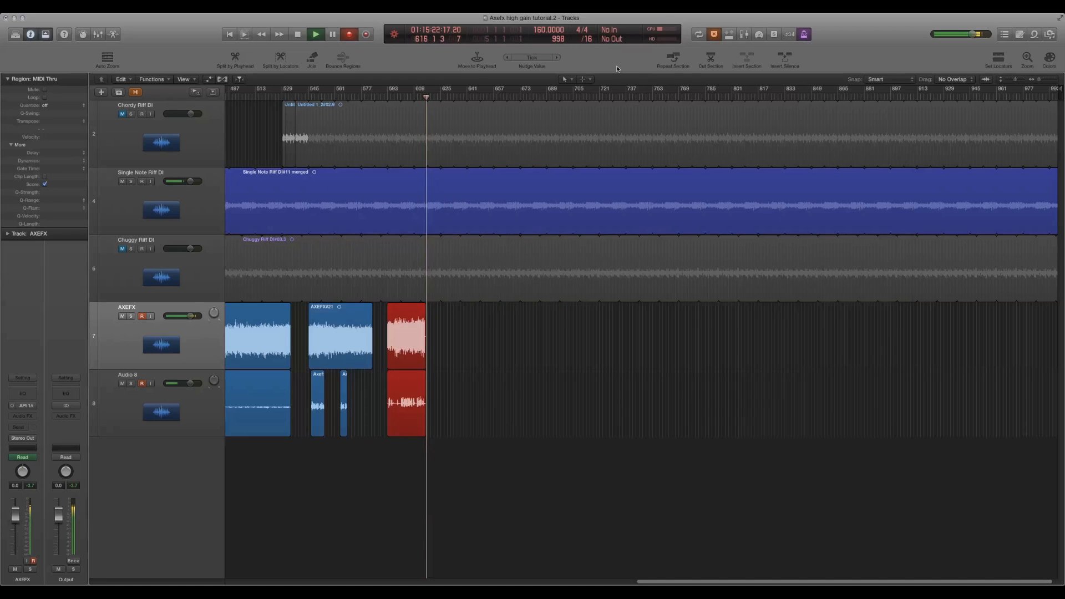
key("space")
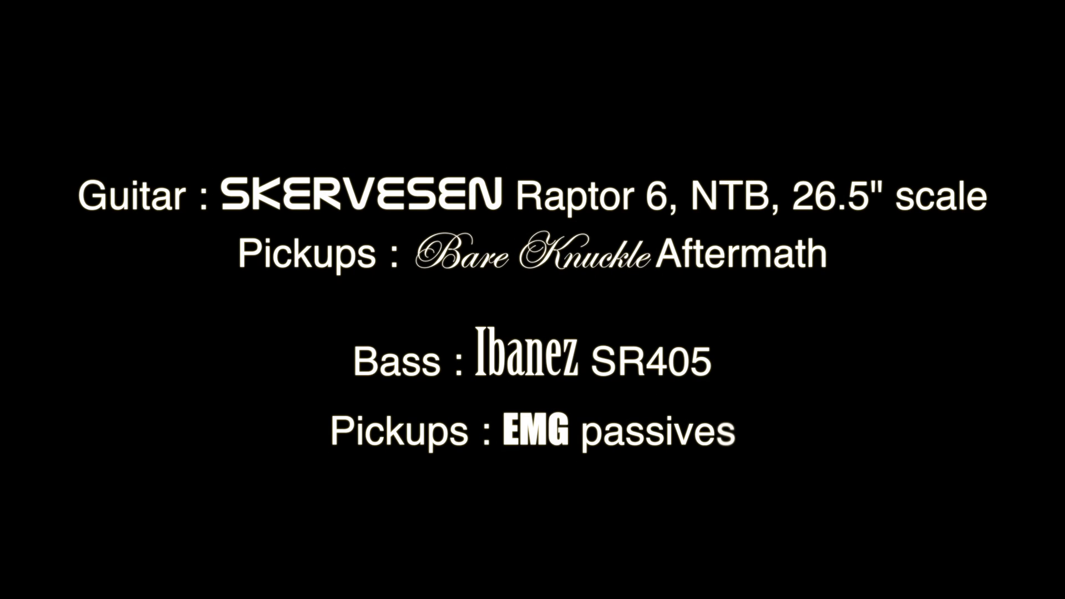